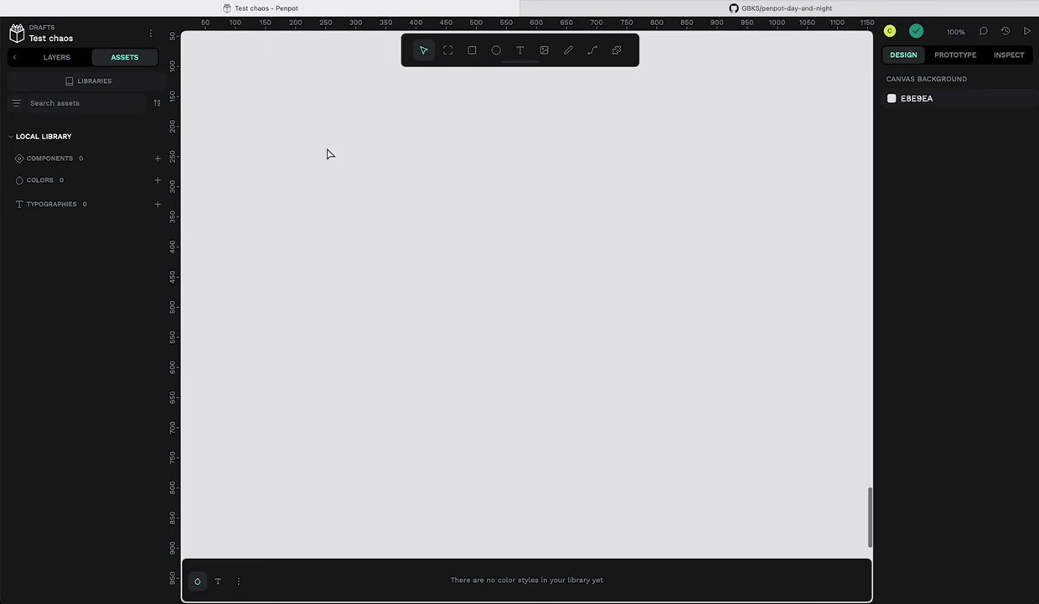
# Step: Launch the Day & Night plugin from the Plugins manager and move its window aside
pyautogui.scroll(-3, 496, 163)
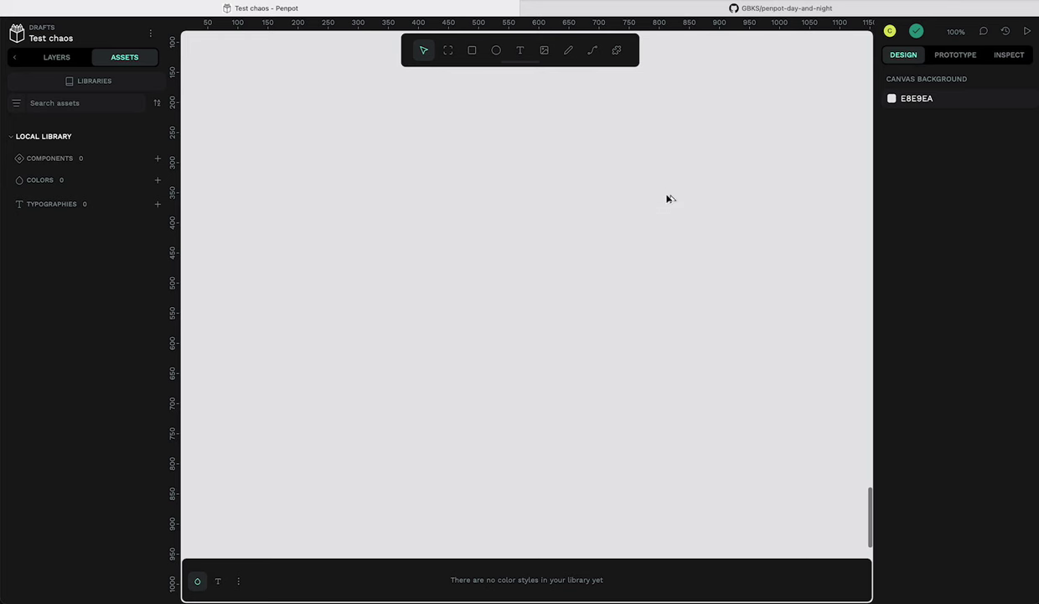
pyautogui.hotkey('ctrl', 'alt', 'p')
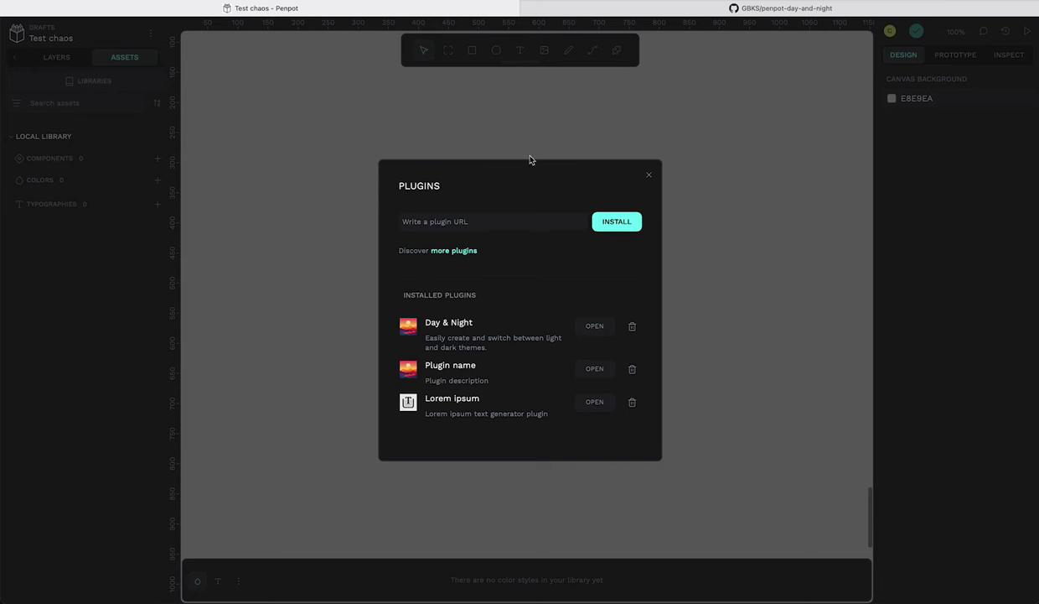
pyautogui.click(592, 331)
pyautogui.moveTo(768, 67); pyautogui.dragTo(505, 200)
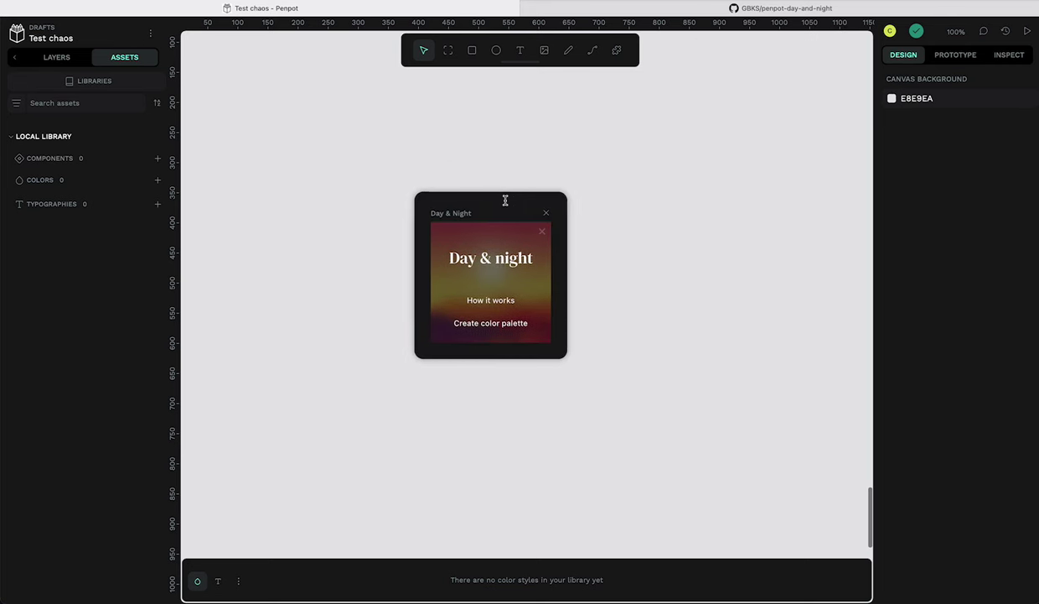
# Step: Open the plugin's How it works GitHub README and skim through it
pyautogui.click(496, 307)
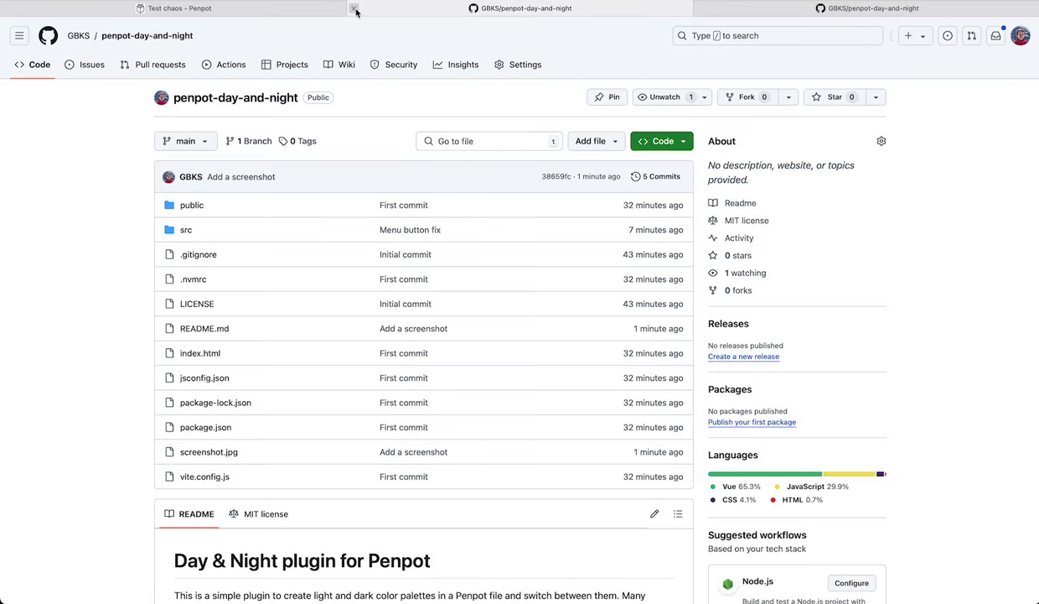
pyautogui.scroll(-10, 443, 215)
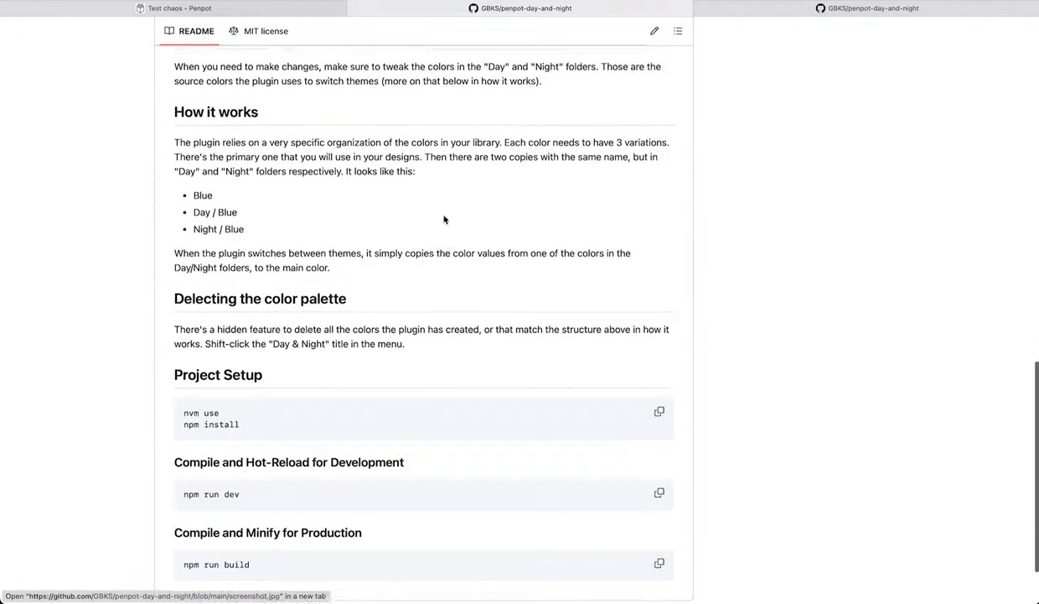
pyautogui.scroll(10, 445, 218)
# Step: Back in Penpot, create the Day & Night colour palette and browse the new library colours
pyautogui.click(225, 9)
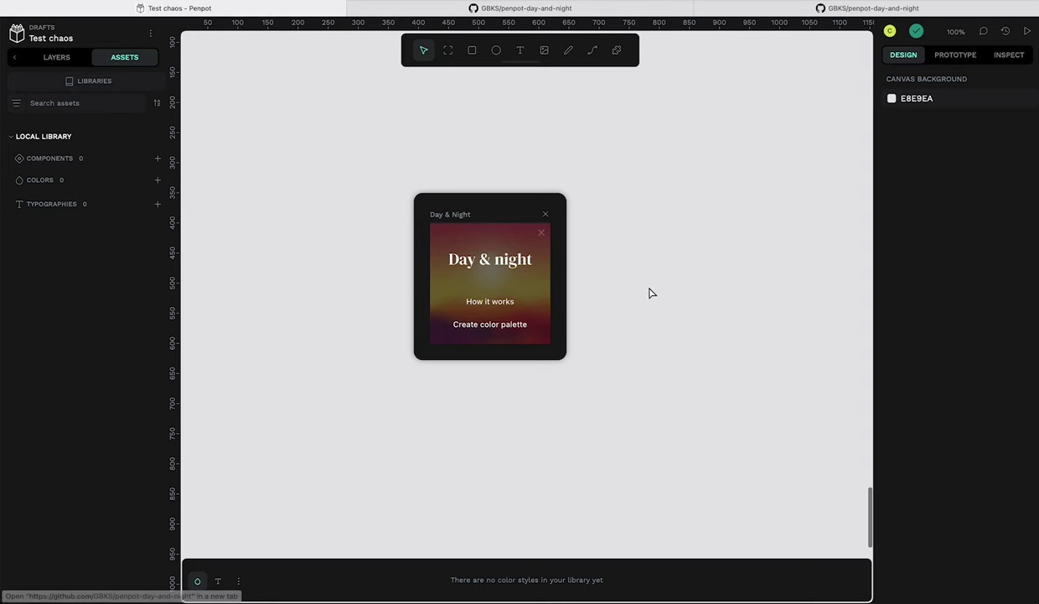
pyautogui.moveTo(508, 202); pyautogui.dragTo(696, 130)
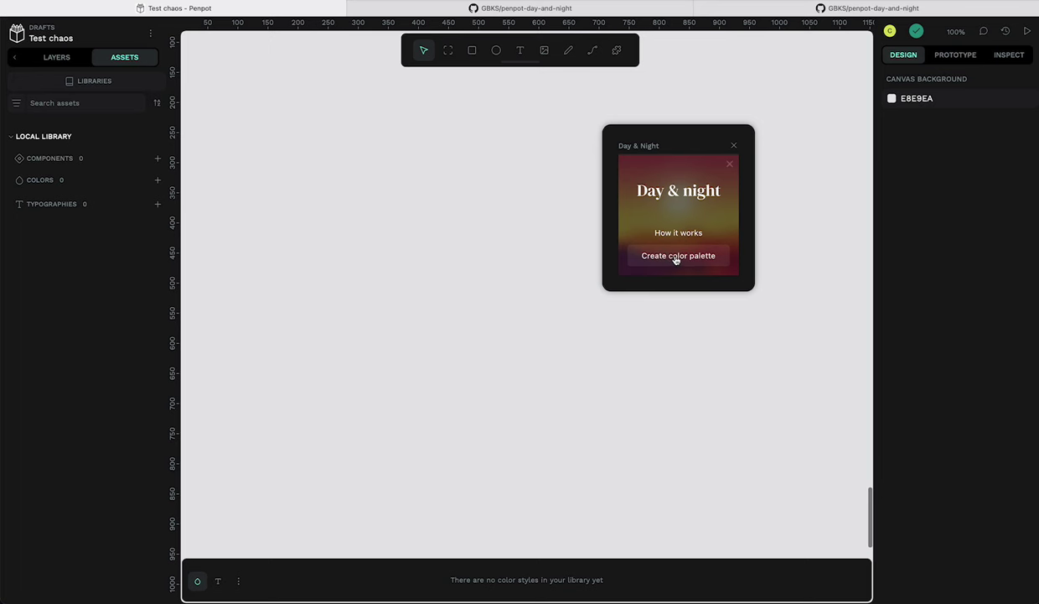
pyautogui.click(676, 256)
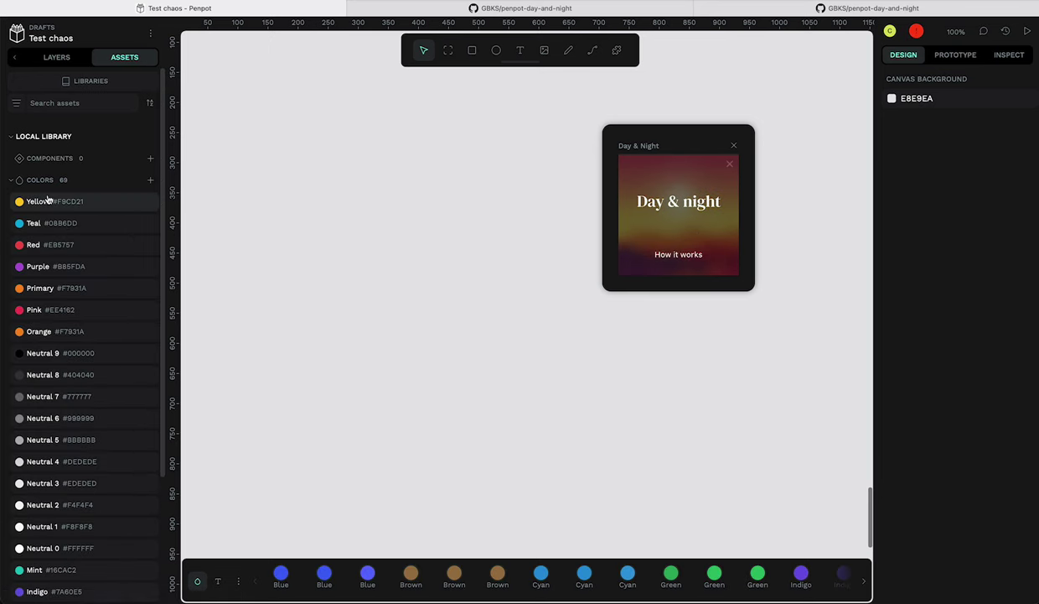
pyautogui.scroll(-5, 83, 204)
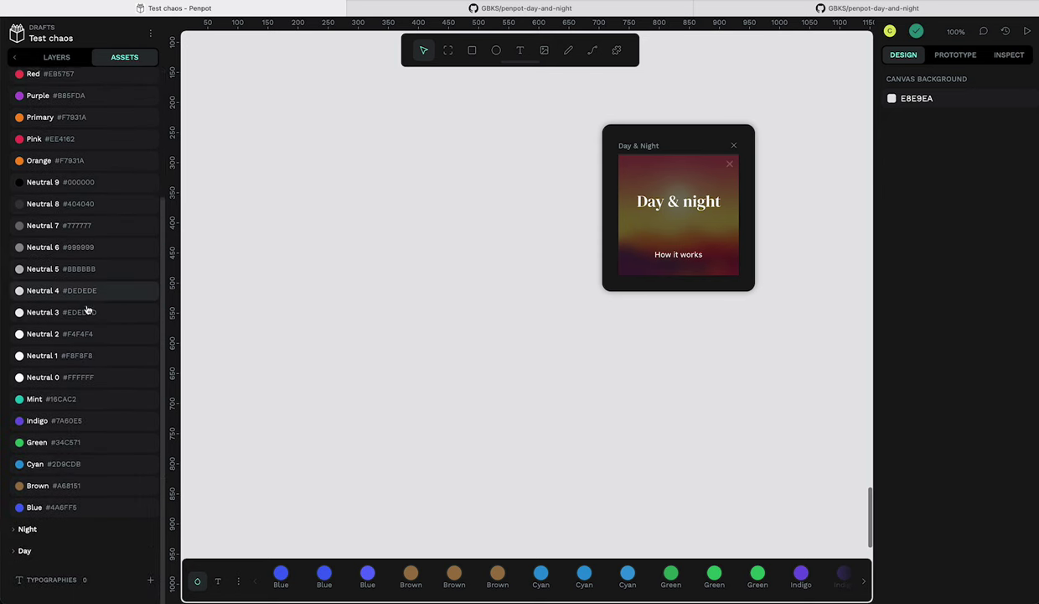
pyautogui.scroll(5, 97, 306)
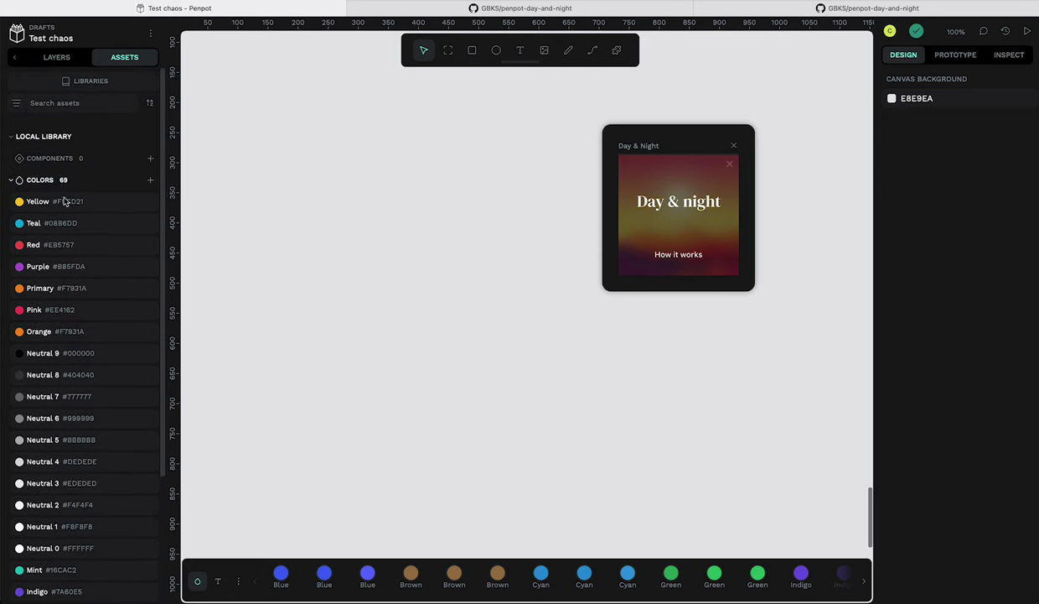
pyautogui.scroll(-3, 50, 323)
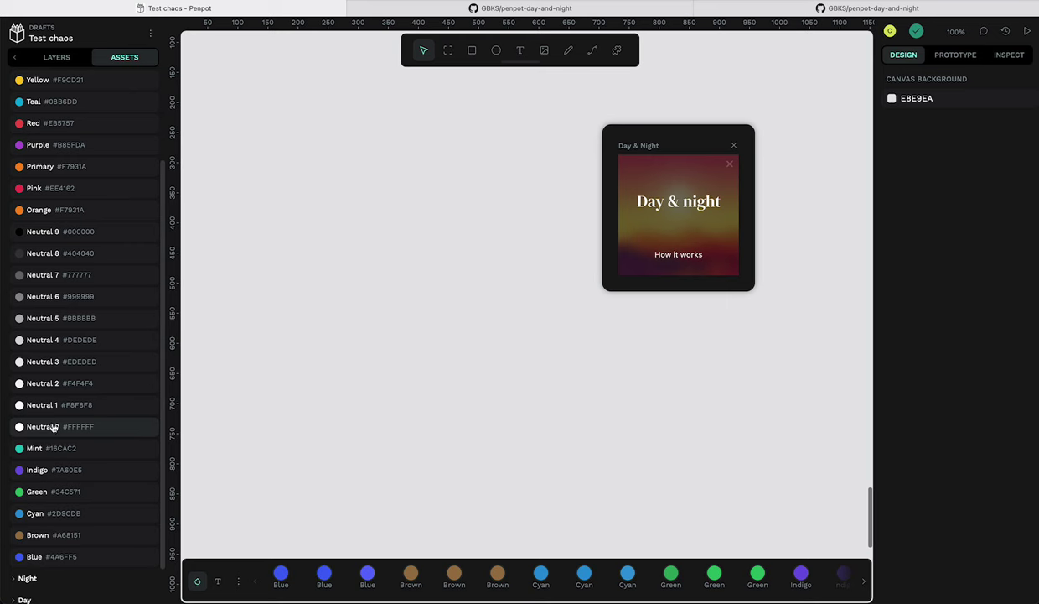
pyautogui.scroll(-1, 70, 233)
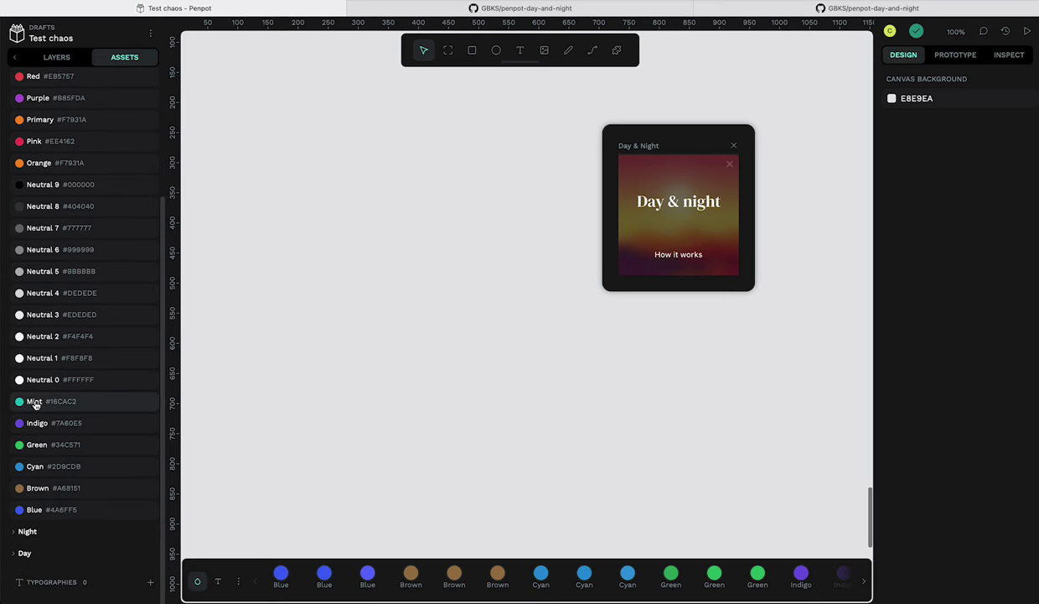
pyautogui.scroll(3, 57, 210)
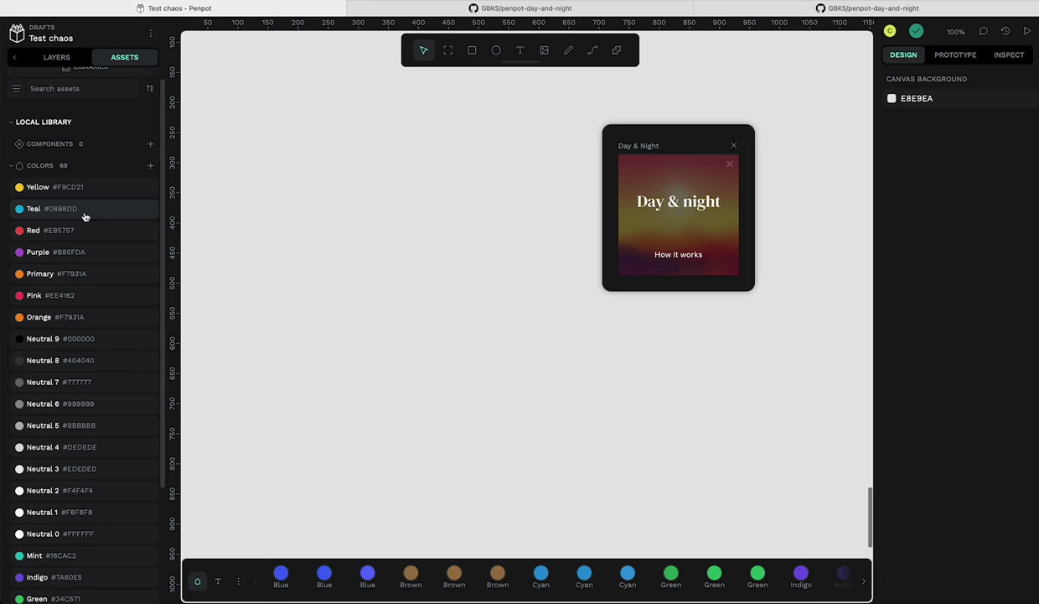
pyautogui.scroll(-3, 84, 217)
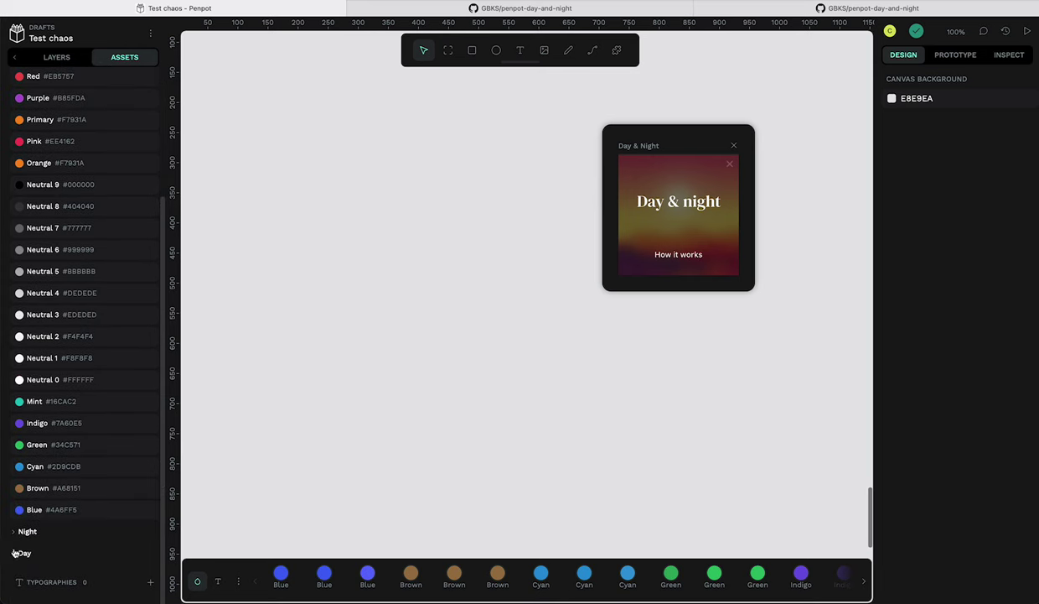
# Step: Expand the Night colour folder to inspect it, then collapse it again
pyautogui.click(15, 534)
pyautogui.scroll(-8, 51, 529)
pyautogui.scroll(3, 59, 449)
pyautogui.click(14, 266)
pyautogui.scroll(5, 93, 358)
# Step: Add a 'Label' text on the canvas, group it and turn the group into a flex layout
pyautogui.moveTo(684, 132); pyautogui.dragTo(767, 77)
pyautogui.press('t')
pyautogui.click(431, 258)
pyautogui.write('Label')
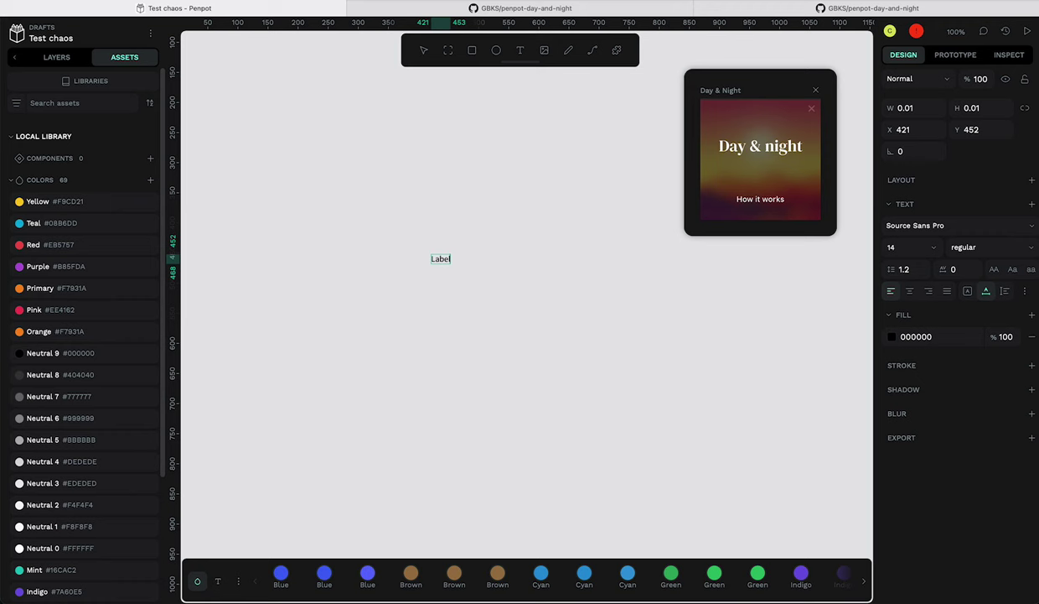
pyautogui.press('Escape')
pyautogui.hotkey('ctrl', 'g')
pyautogui.hotkey('shift', 'a')
# Step: Give the button 10/15 padding and rounded corners
pyautogui.click(913, 321)
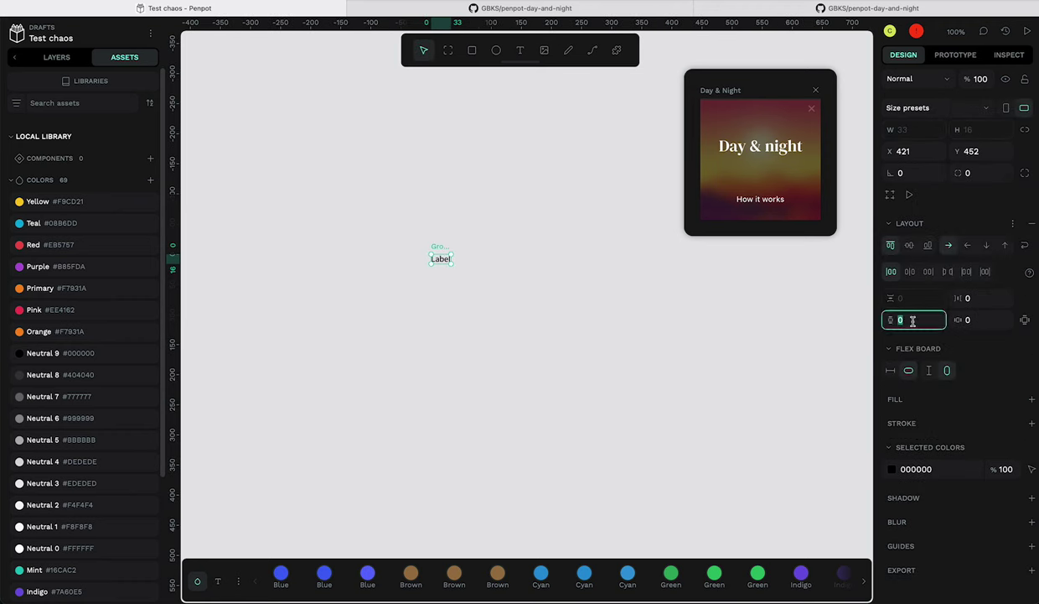
pyautogui.write('10')
pyautogui.press('Tab')
pyautogui.write('15')
pyautogui.press('Tab')
pyautogui.click(982, 171)
pyautogui.write('8')
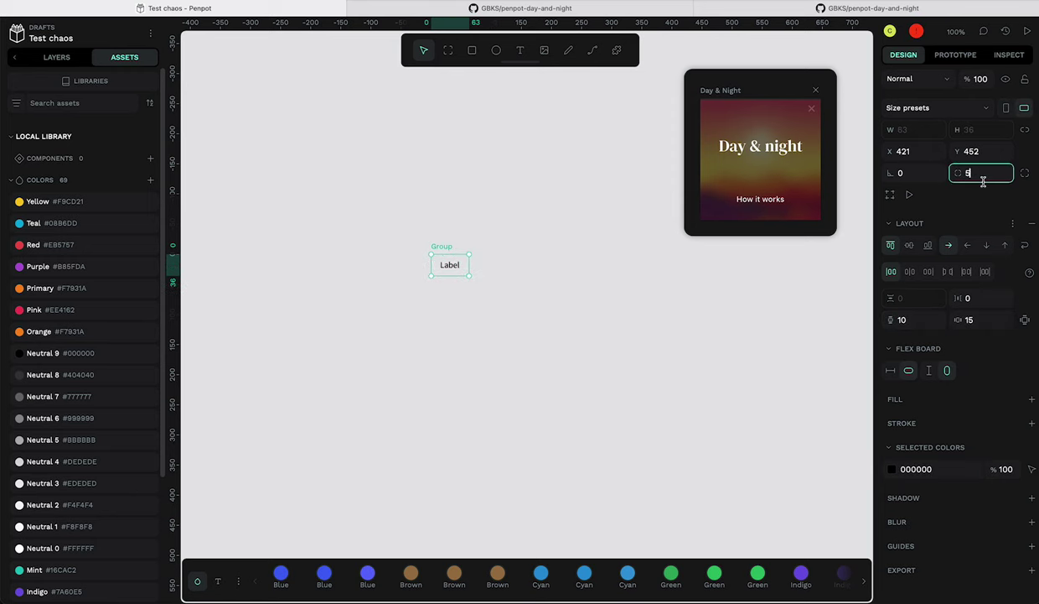
pyautogui.press('Tab')
# Step: Fill the button with Neutral 9 black and make the Label text Neutral 0 white
pyautogui.click(483, 246)
pyautogui.click(444, 249)
pyautogui.click(70, 355)
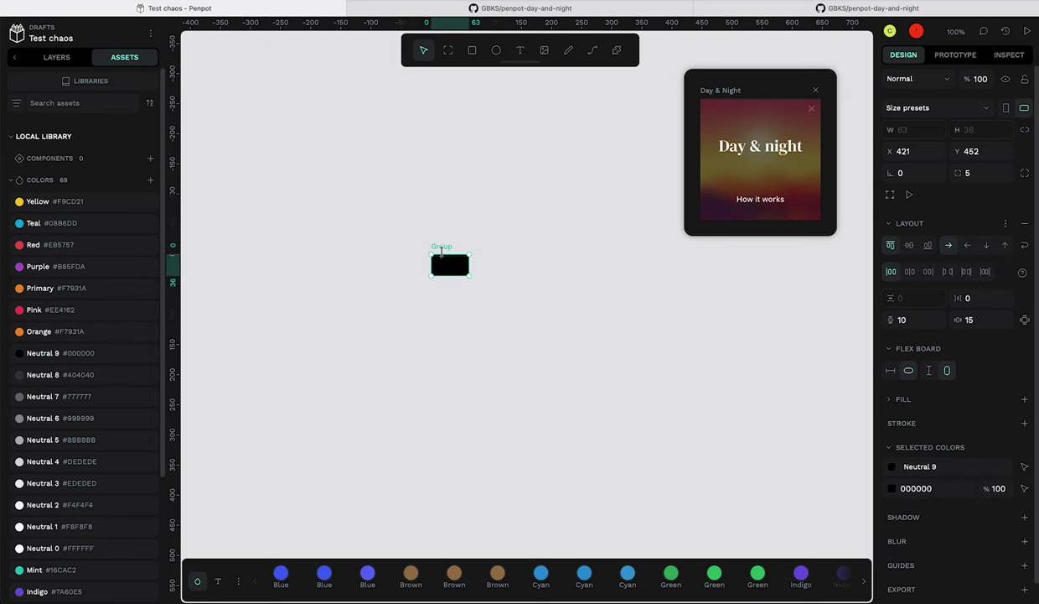
pyautogui.click(457, 266)
pyautogui.scroll(-2, 134, 369)
pyautogui.click(48, 491)
pyautogui.click(469, 243)
pyautogui.click(434, 250)
# Step: Wrap the button in a centred flex board with Neutral 0 fill and corner radius 15
pyautogui.moveTo(434, 250); pyautogui.dragTo(549, 419)
pyautogui.hotkey('shift', 'a')
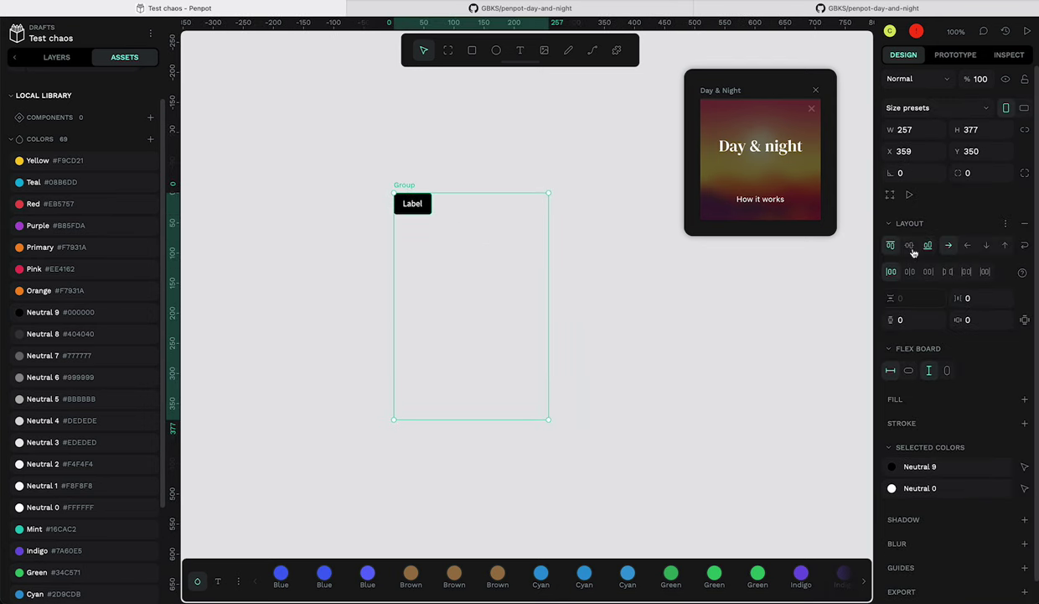
pyautogui.click(910, 273)
pyautogui.click(911, 246)
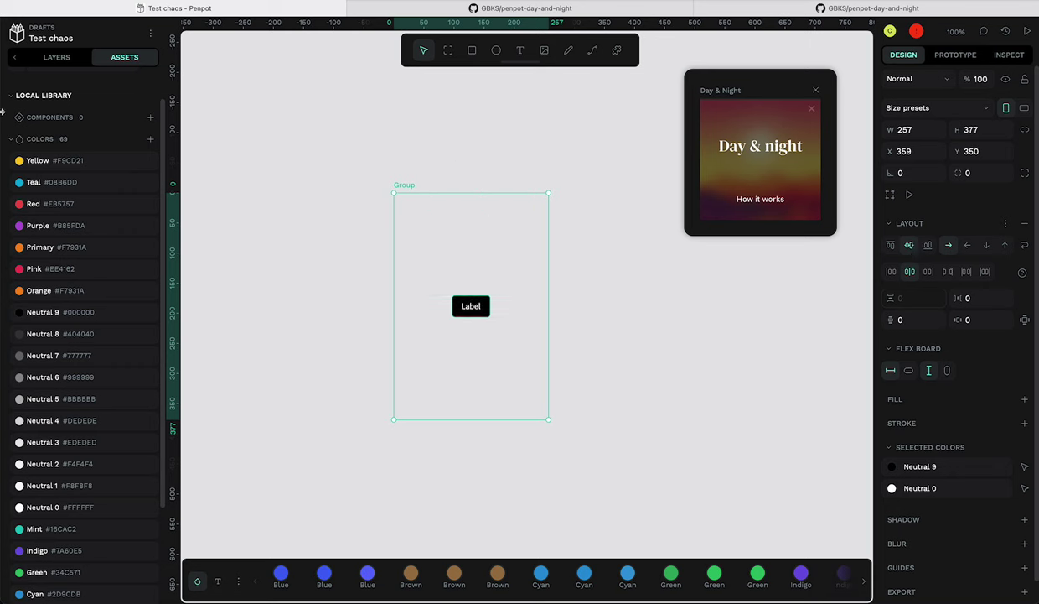
pyautogui.click(46, 506)
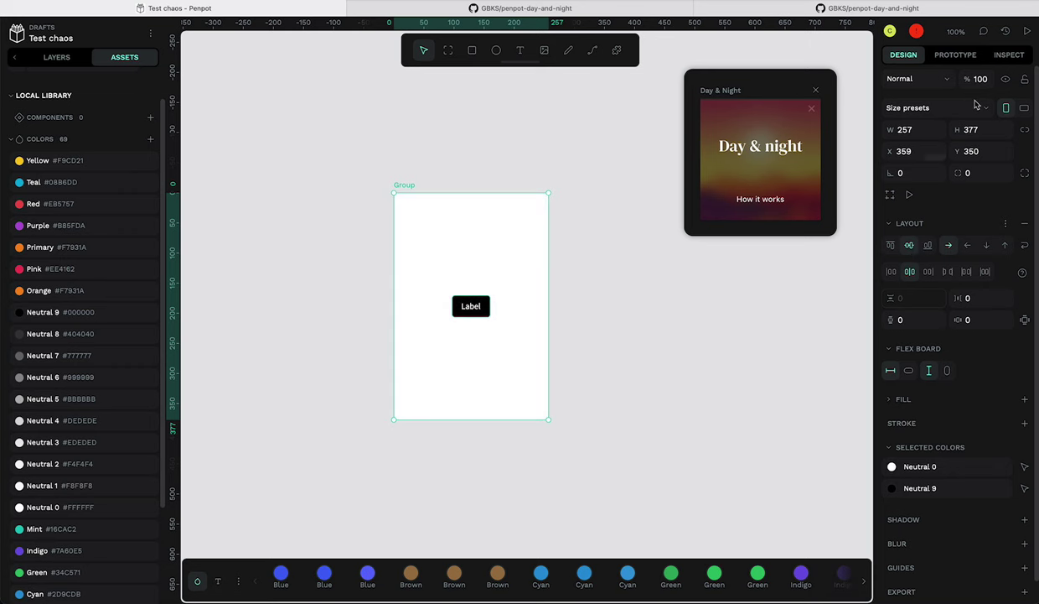
pyautogui.click(975, 175)
pyautogui.write('15')
pyautogui.press('Return')
# Step: Resize the board to a phone shape of about 227×402 and reposition it
pyautogui.click(604, 195)
pyautogui.click(426, 193)
pyautogui.moveTo(548, 417); pyautogui.dragTo(530, 434)
pyautogui.moveTo(401, 186); pyautogui.dragTo(403, 131)
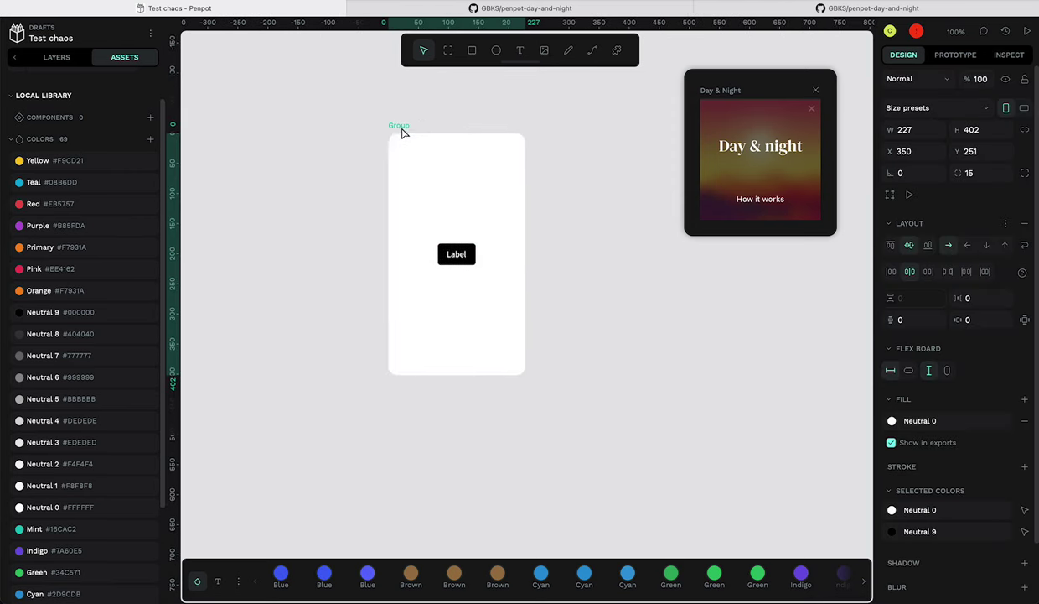
pyautogui.click(592, 209)
pyautogui.moveTo(772, 87); pyautogui.dragTo(666, 132)
# Step: Dismiss the plugin intro and toggle the design between night and day themes, ending on day
pyautogui.click(707, 155)
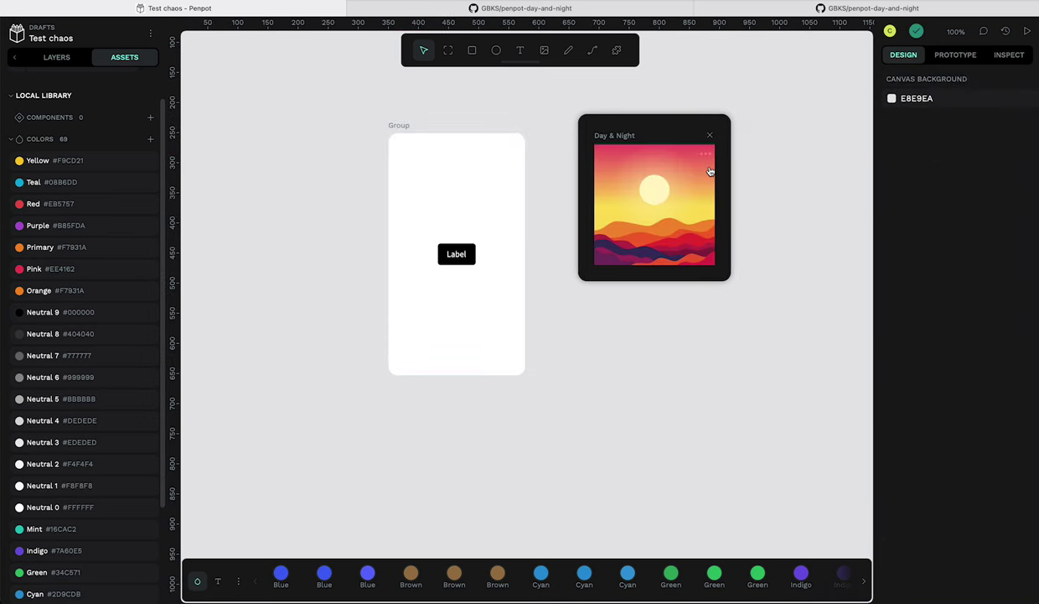
pyautogui.click(659, 196)
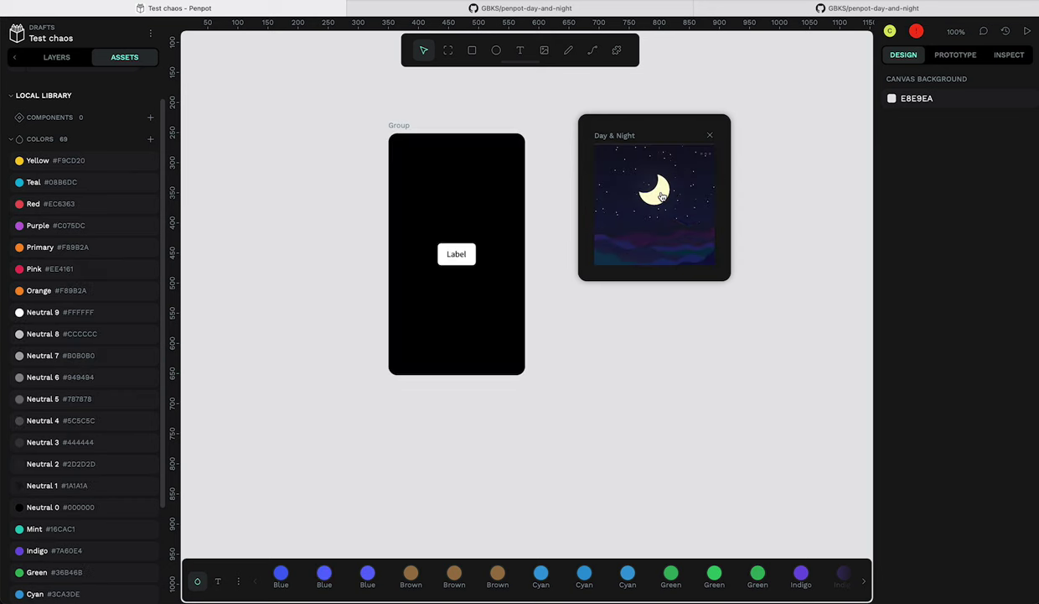
pyautogui.click(662, 195)
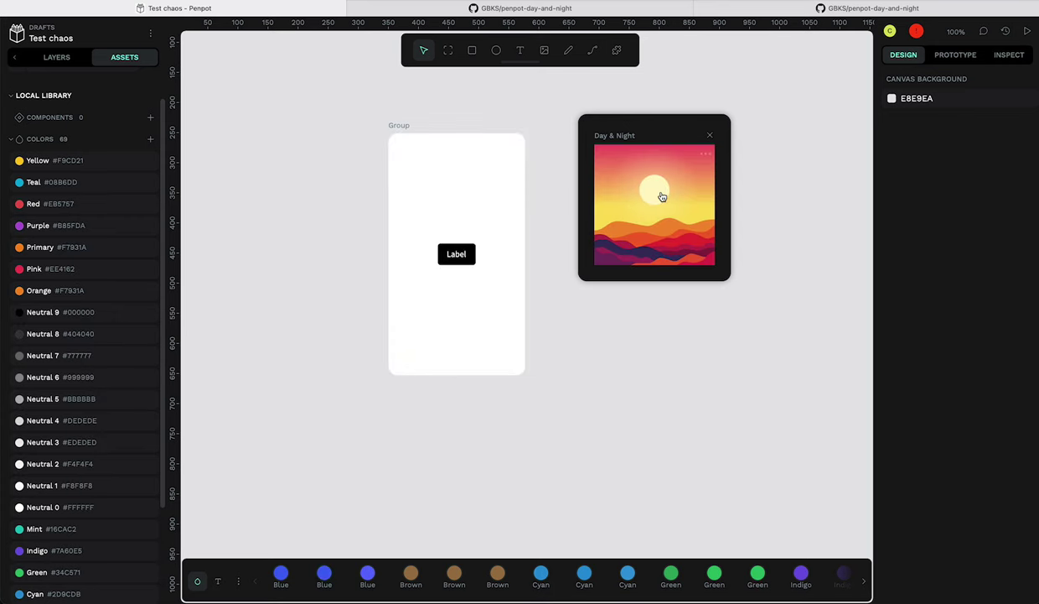
pyautogui.click(662, 197)
pyautogui.click(661, 196)
pyautogui.click(662, 197)
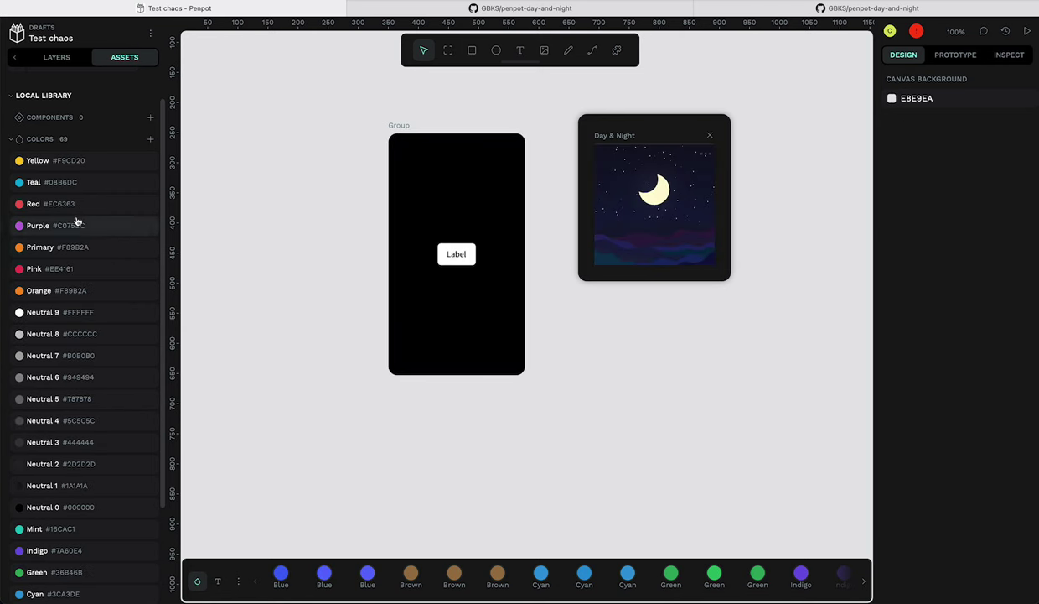
pyautogui.scroll(-2, 67, 163)
pyautogui.scroll(-1, 66, 161)
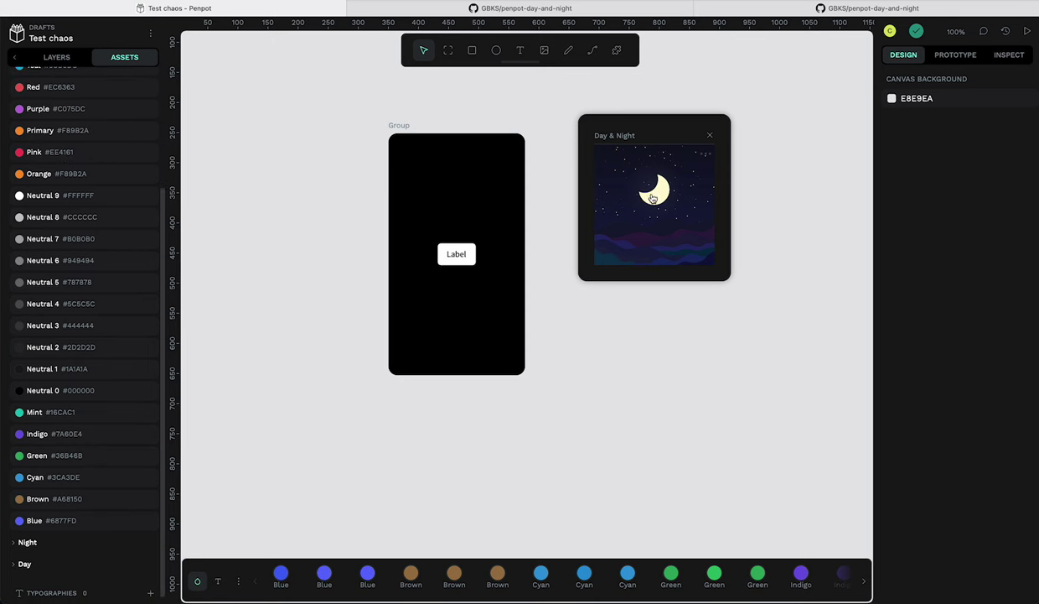
pyautogui.click(653, 197)
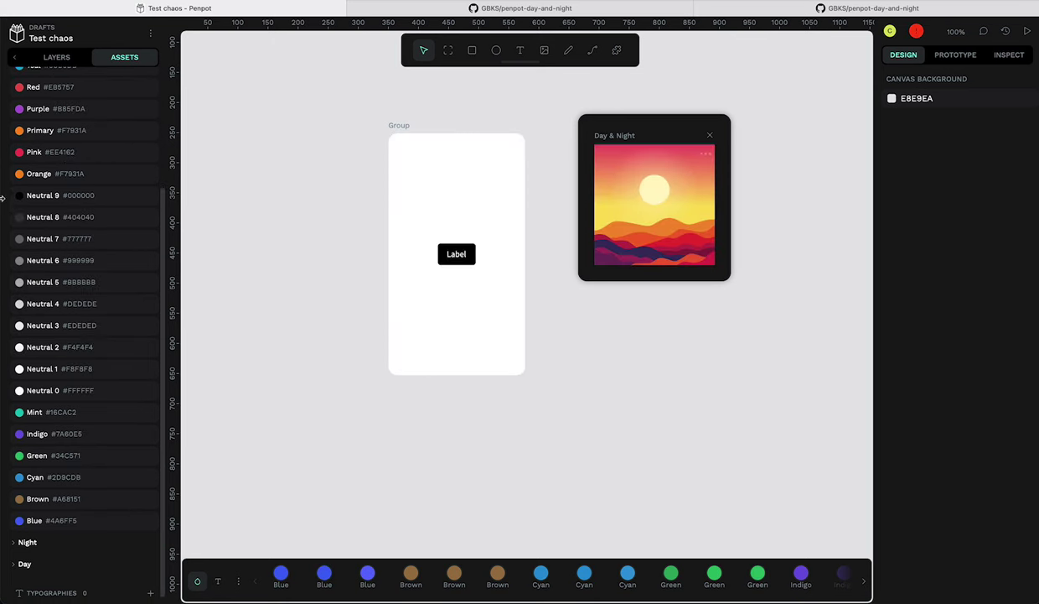
pyautogui.scroll(-1, 81, 285)
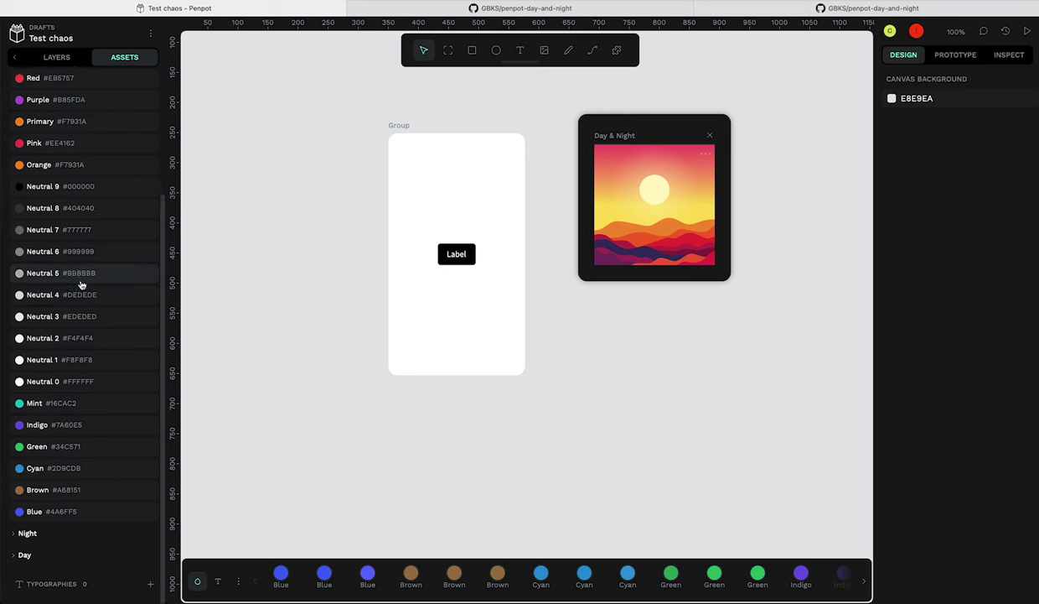
# Step: Expand the Day colour folder and scroll through its colours
pyautogui.click(20, 554)
pyautogui.scroll(-2, 26, 553)
pyautogui.scroll(-5, 26, 554)
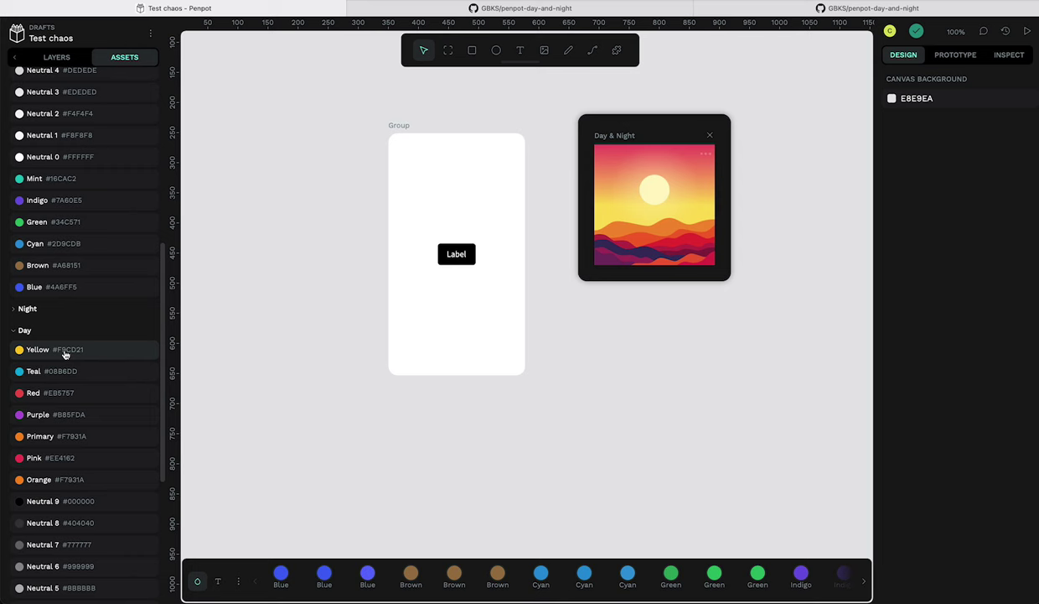
pyautogui.scroll(10, 79, 355)
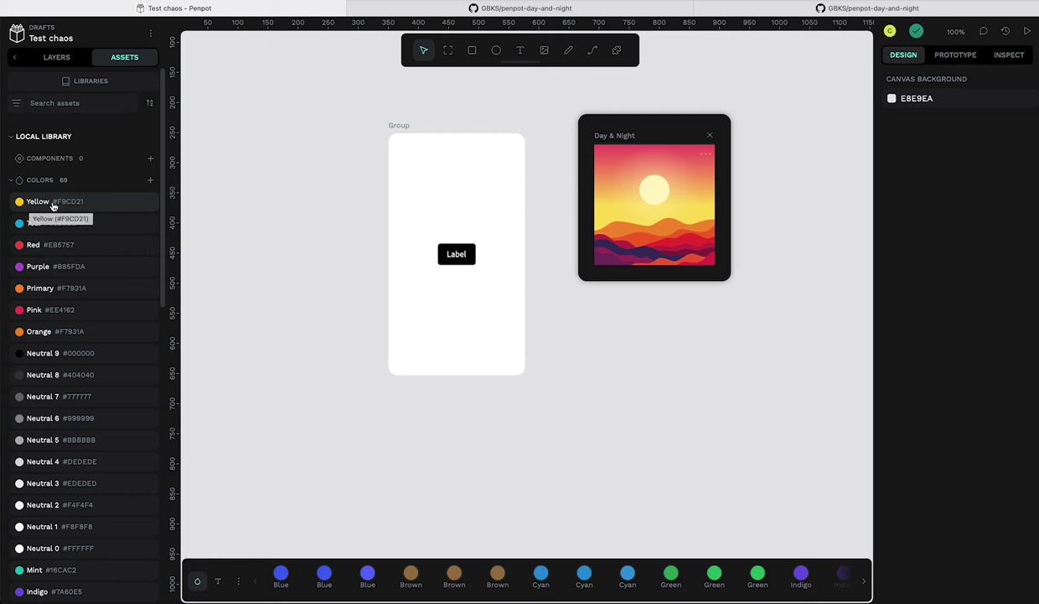
pyautogui.scroll(-3, 82, 402)
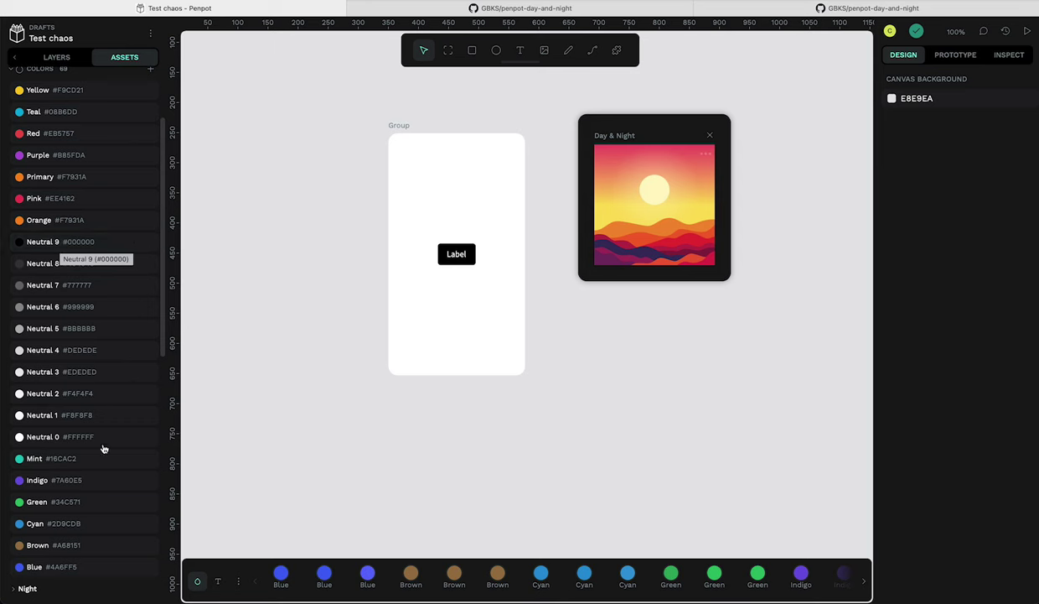
pyautogui.scroll(-14, 105, 436)
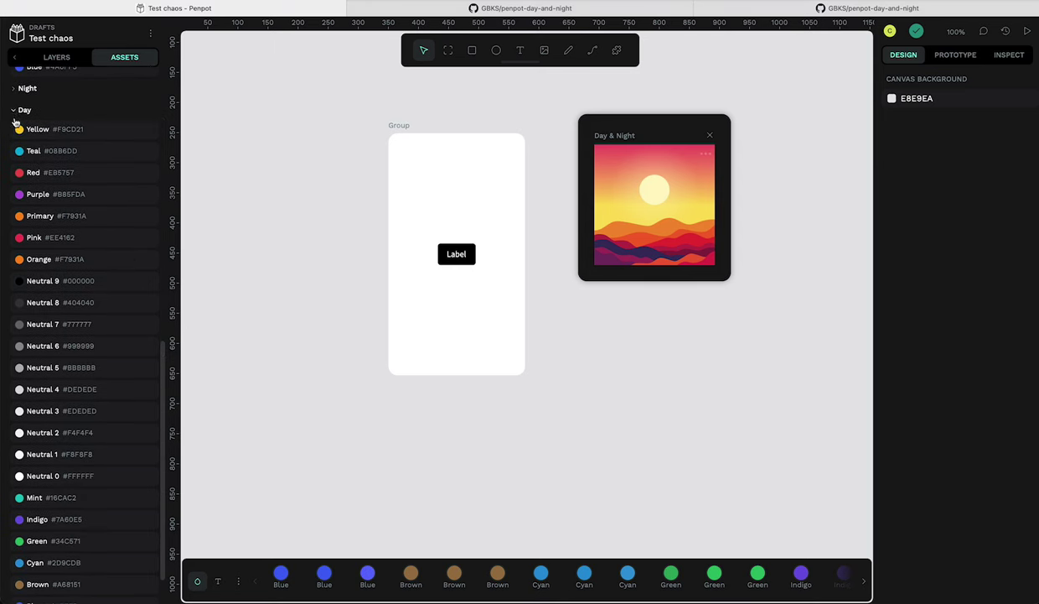
pyautogui.scroll(1, 101, 286)
# Step: Expand the Night folder to compare, e.g. Night Neutral 9 #FFFFFF versus Day #000000
pyautogui.click(23, 107)
pyautogui.scroll(-1, 101, 218)
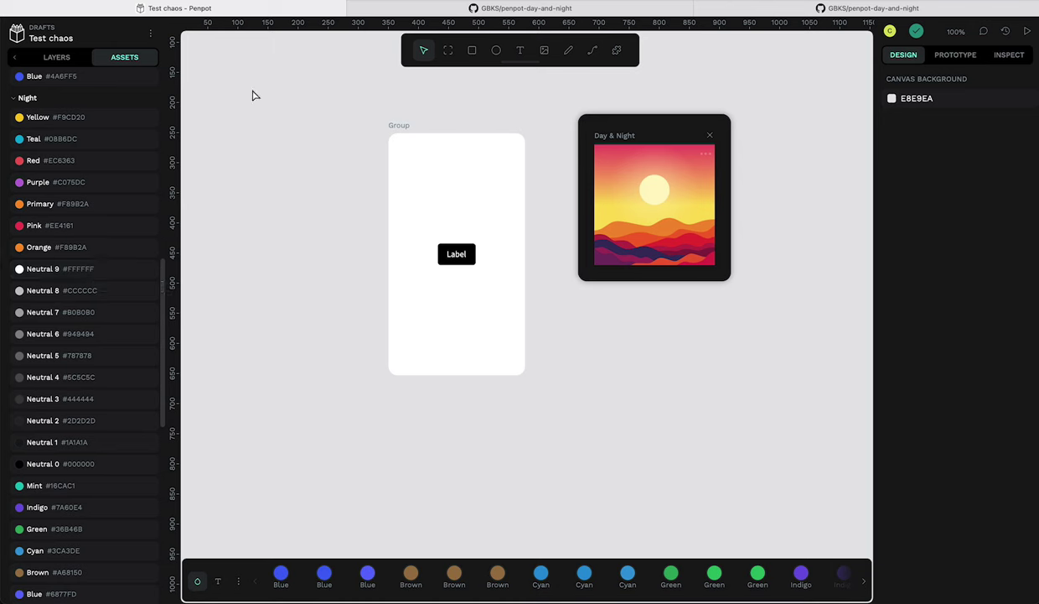
pyautogui.scroll(10, 89, 273)
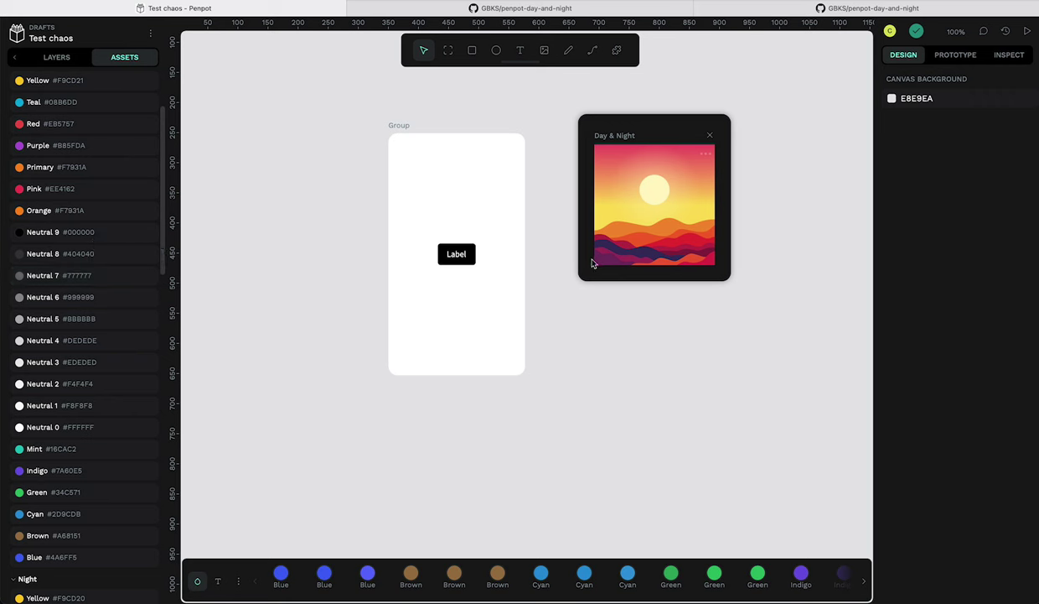
# Step: Select the Label button and flip the design between night and day, ending on day
pyautogui.click(441, 253)
pyautogui.click(550, 249)
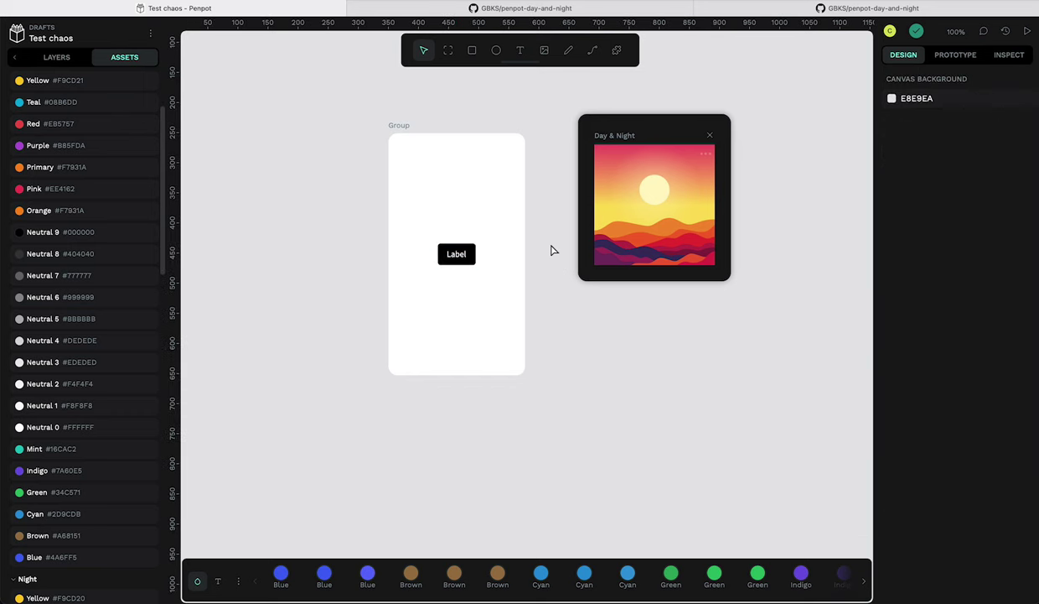
pyautogui.click(643, 213)
pyautogui.click(645, 214)
pyautogui.click(644, 213)
pyautogui.click(645, 214)
# Step: Scroll the library panel and nudge the Day & Night plugin window right
pyautogui.moveTo(708, 164)
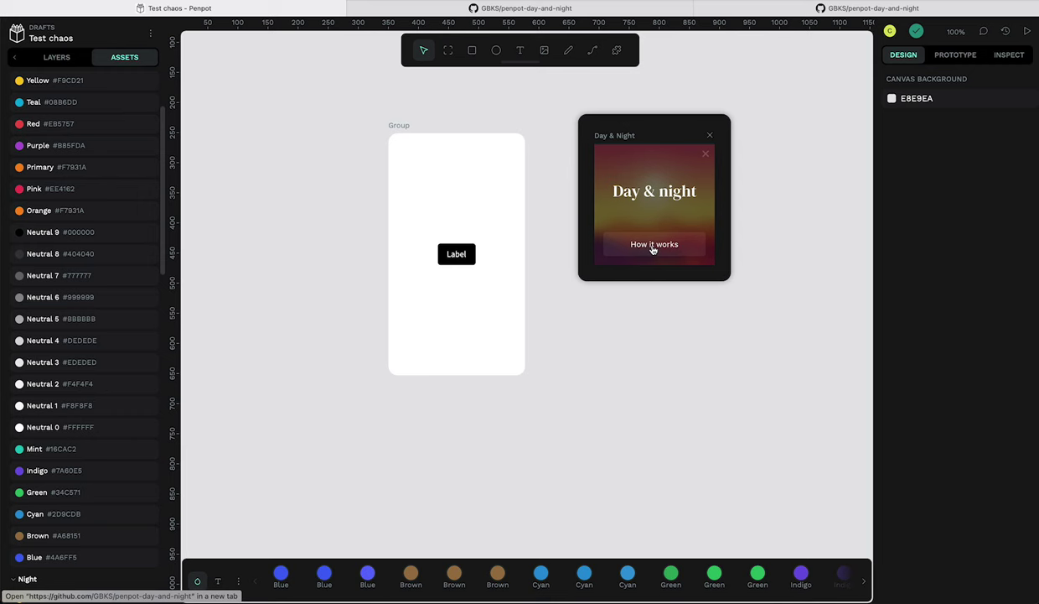
pyautogui.scroll(5, 105, 269)
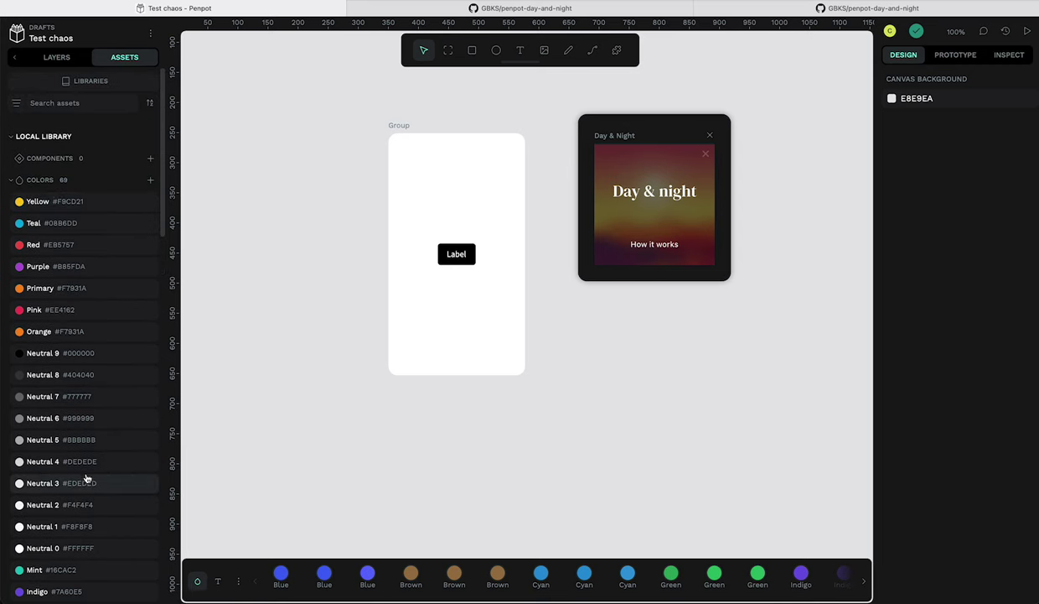
pyautogui.scroll(-5, 89, 470)
pyautogui.scroll(-3, 89, 470)
pyautogui.scroll(10, 92, 463)
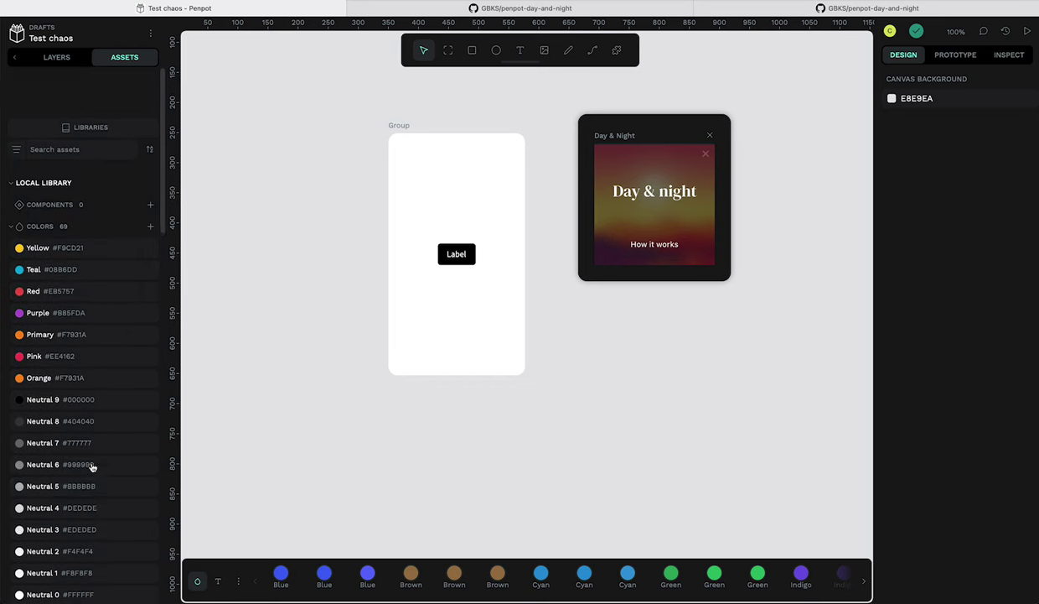
pyautogui.moveTo(676, 133); pyautogui.dragTo(685, 131)
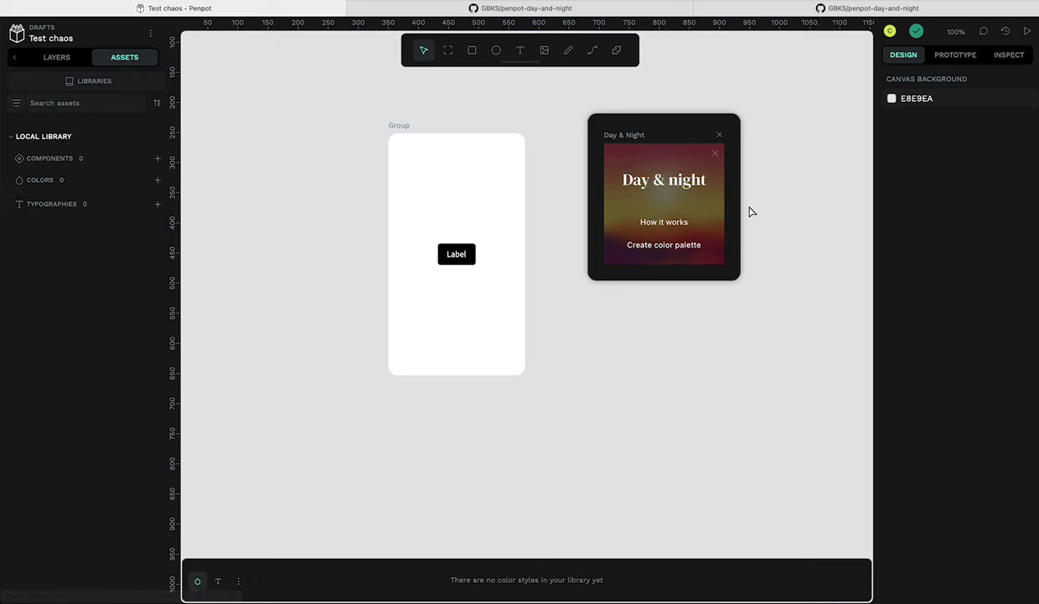
pyautogui.click(681, 253)
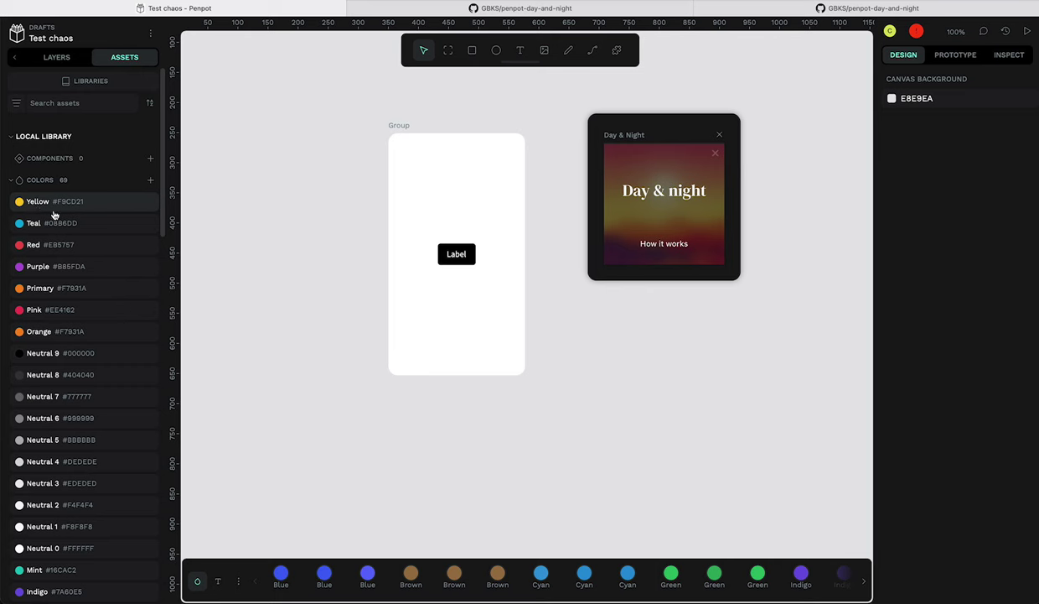
pyautogui.scroll(-10, 78, 263)
pyautogui.scroll(5, 78, 264)
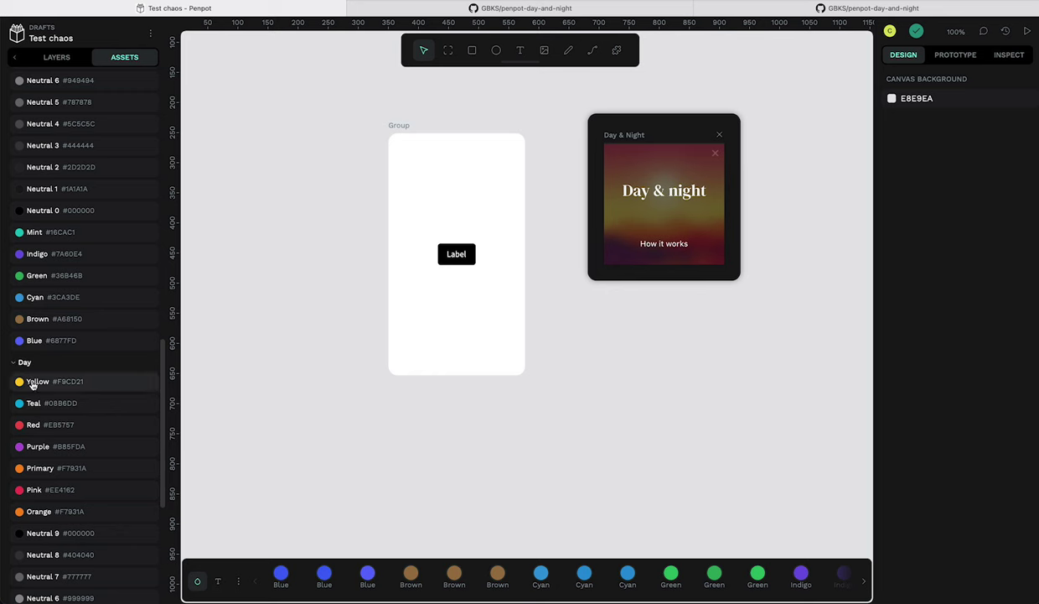
pyautogui.scroll(2, 36, 372)
pyautogui.scroll(-15, 42, 371)
pyautogui.scroll(2, 50, 268)
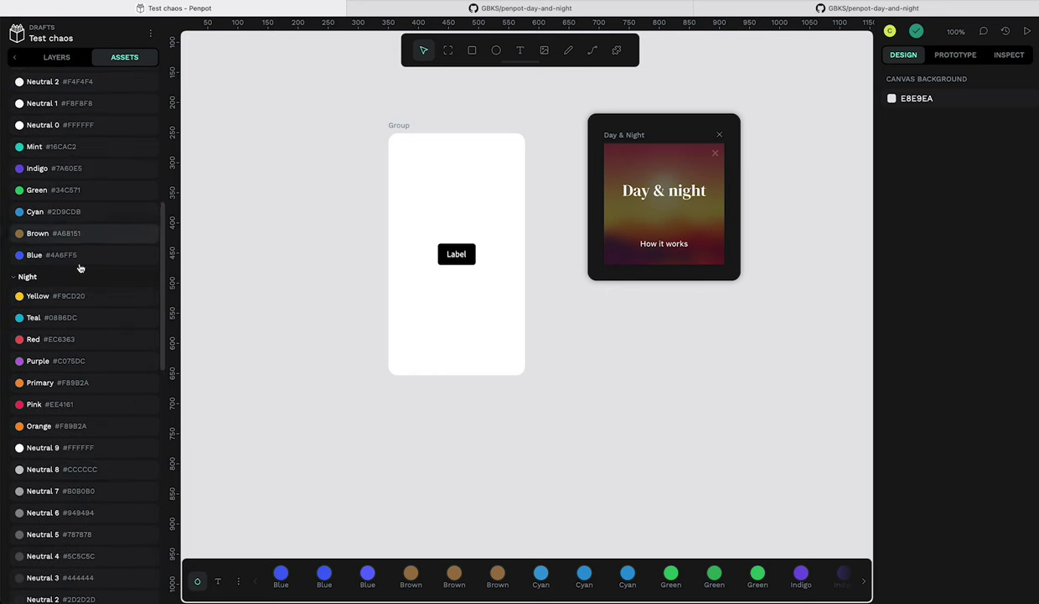
pyautogui.doubleClick(35, 299)
pyautogui.click(32, 300)
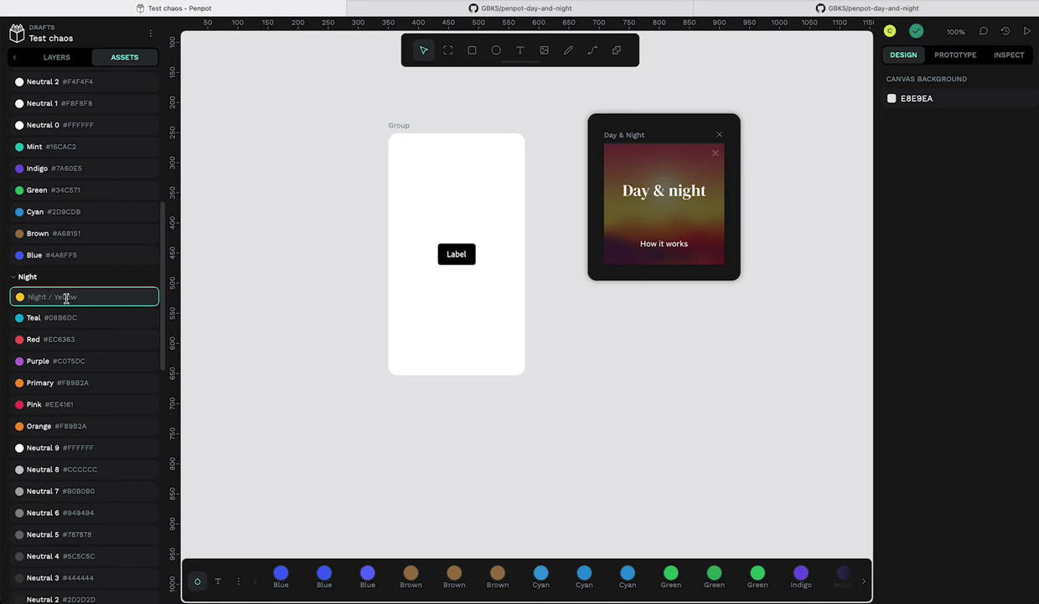
pyautogui.click(229, 303)
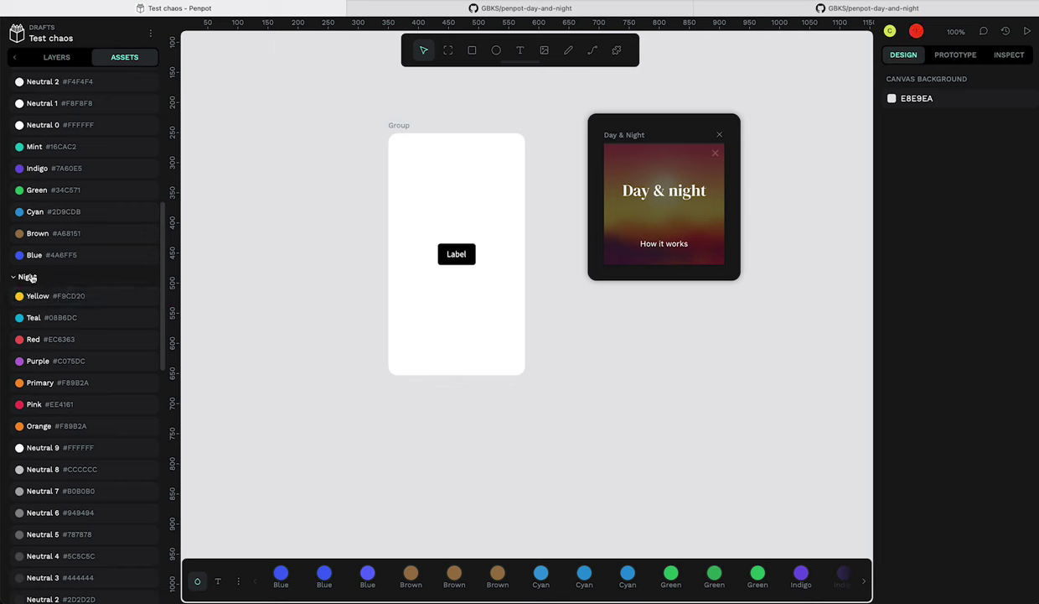
pyautogui.scroll(5, 77, 294)
pyautogui.scroll(2, 84, 291)
# Step: Dismiss the plugin intro to reveal its sunset landscape, adjusting the plugin window's position
pyautogui.moveTo(671, 126); pyautogui.dragTo(669, 135)
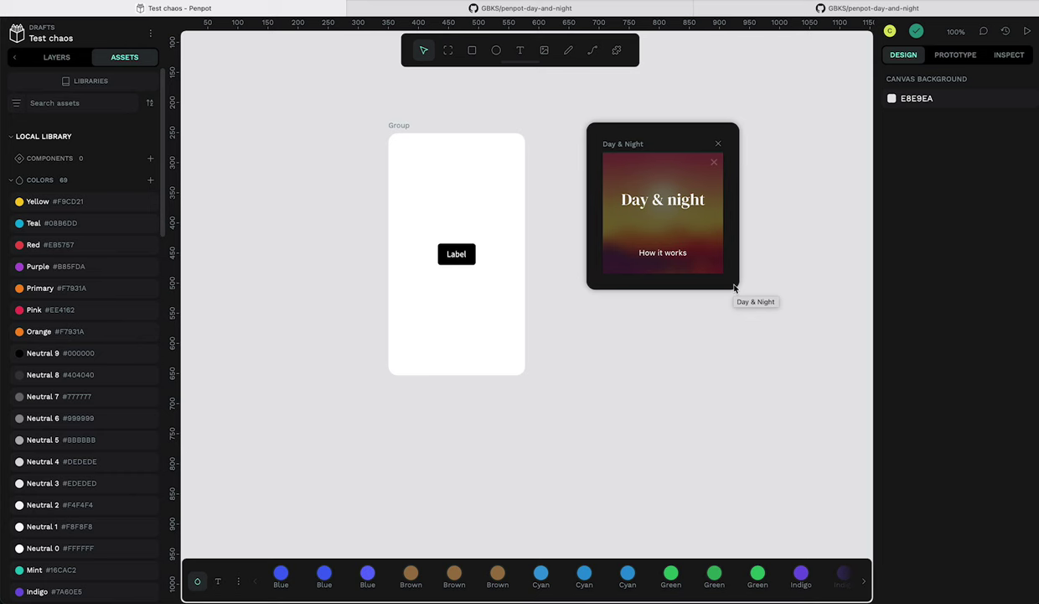
pyautogui.click(713, 162)
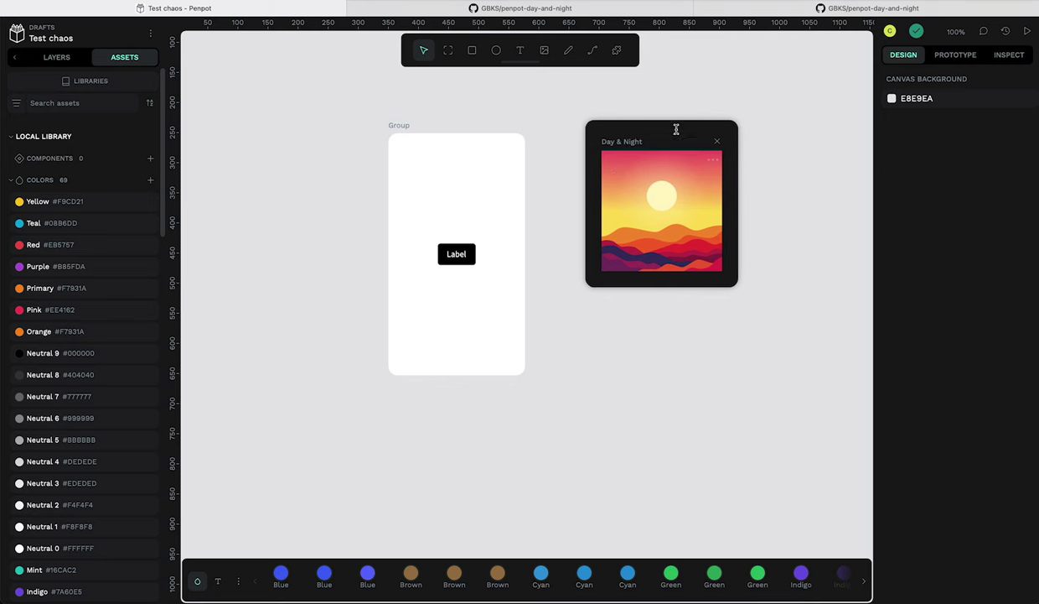
pyautogui.moveTo(675, 130); pyautogui.dragTo(667, 111)
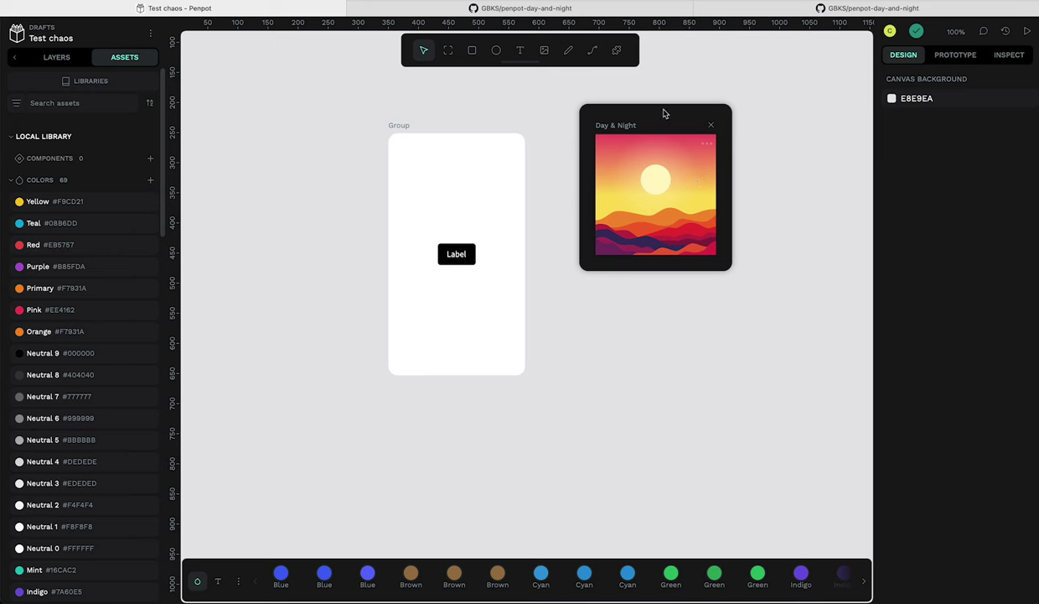
pyautogui.moveTo(664, 111); pyautogui.dragTo(670, 151)
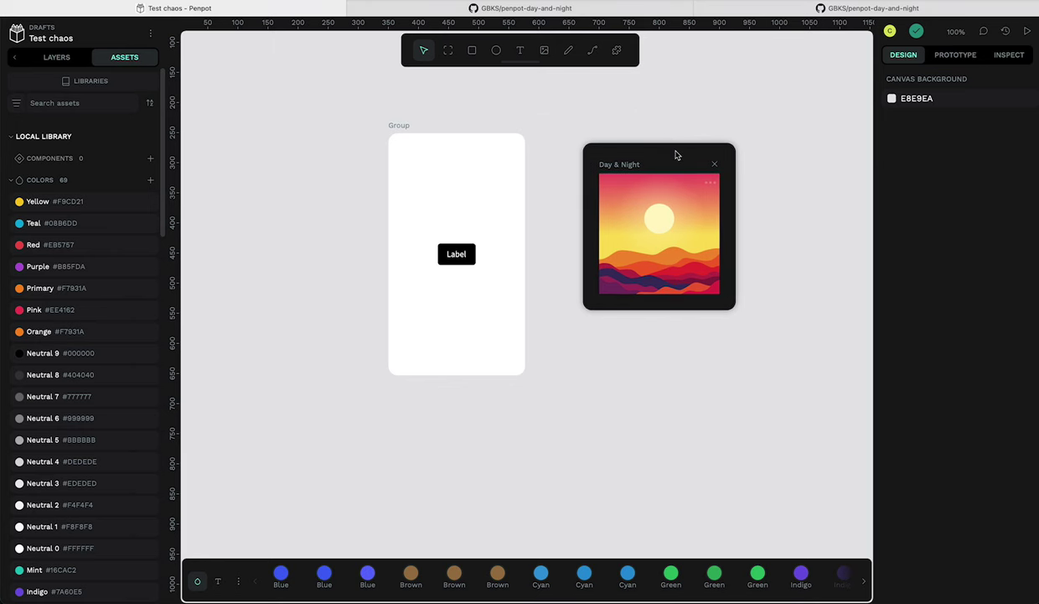
# Step: Switch to the GitHub tab and scroll through the Day & Night README
pyautogui.click(618, 15)
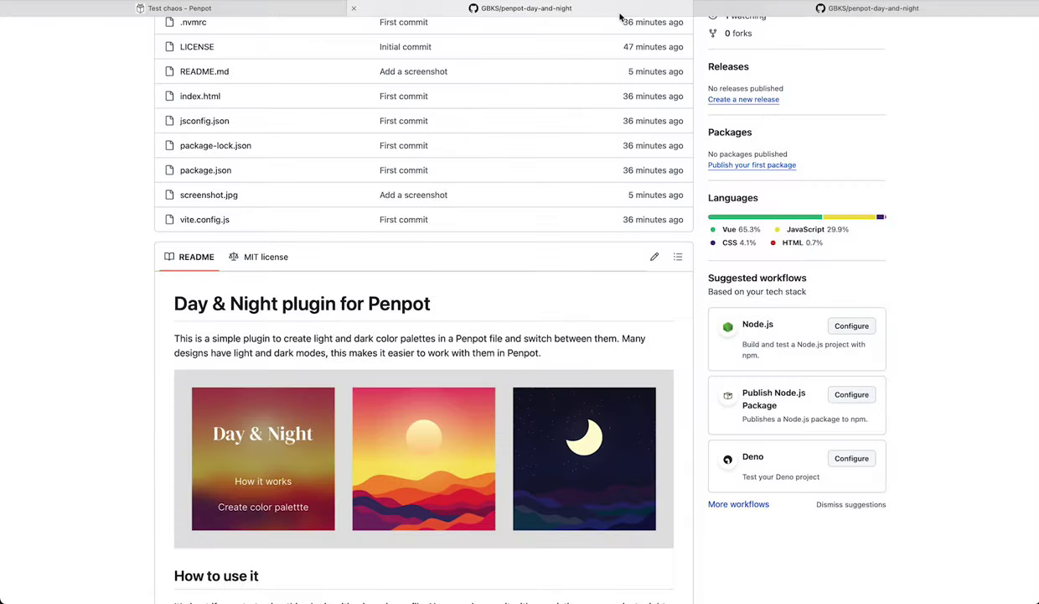
pyautogui.scroll(-5, 495, 324)
pyautogui.scroll(-6, 495, 323)
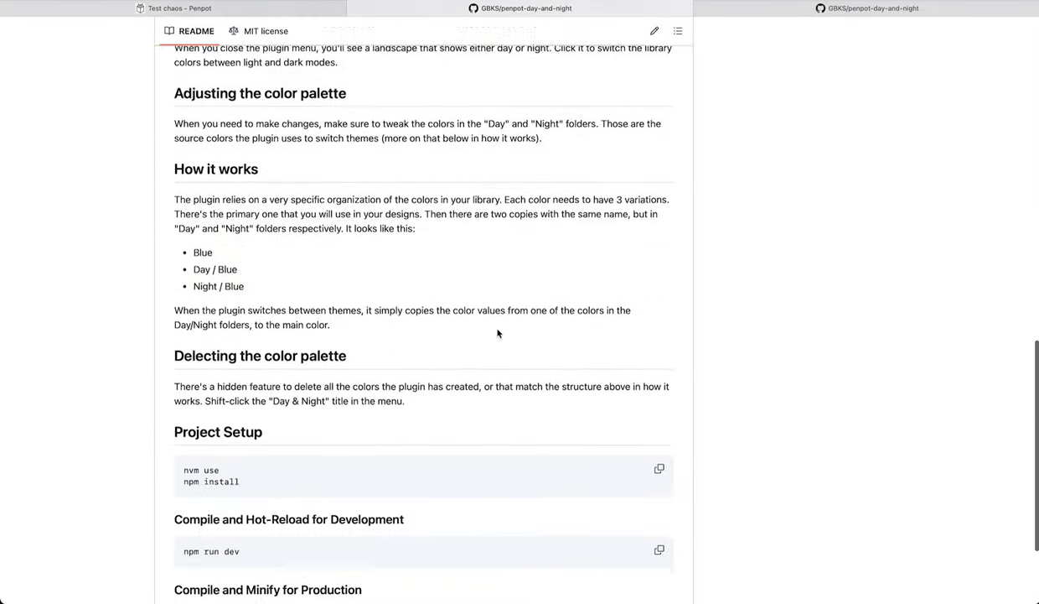
pyautogui.scroll(2, 496, 332)
pyautogui.scroll(8, 498, 334)
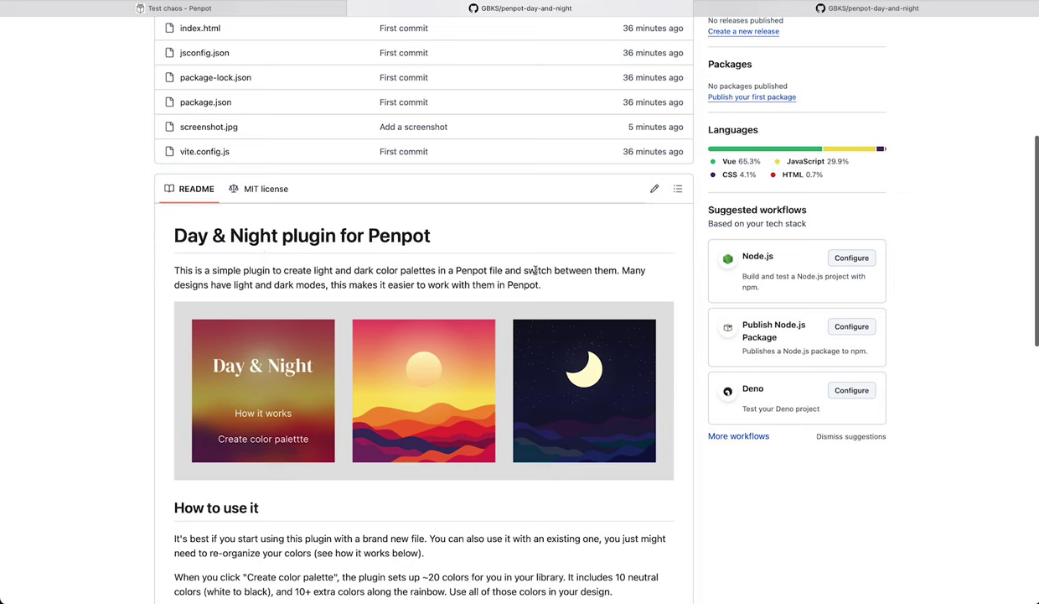
pyautogui.scroll(-2, 537, 274)
pyautogui.scroll(-2, 537, 274)
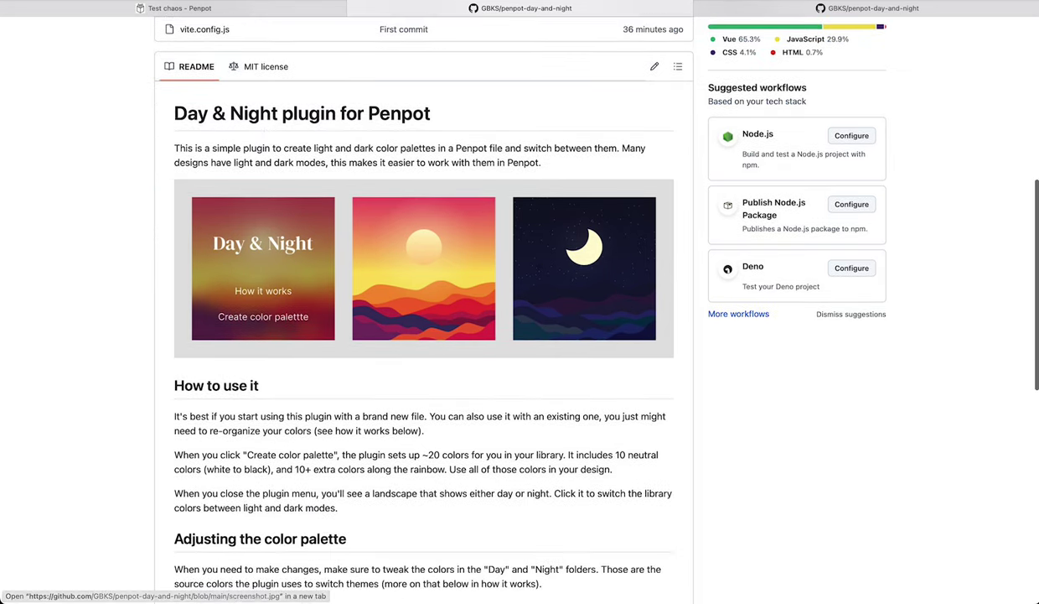
# Step: Back in Penpot, close the Day & Night plugin window and open the Plugins manager
pyautogui.click(233, 8)
pyautogui.click(714, 163)
pyautogui.hotkey('ctrl', 'alt', 'p')
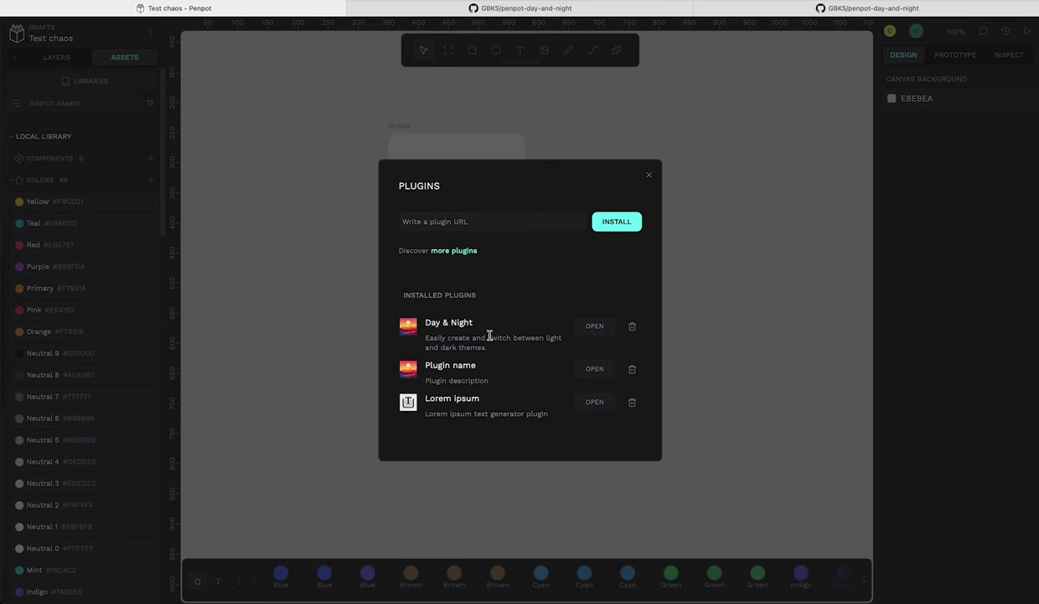
# Step: Look over the plugin URL field and plugin descriptions, then close the Plugins manager
pyautogui.click(407, 226)
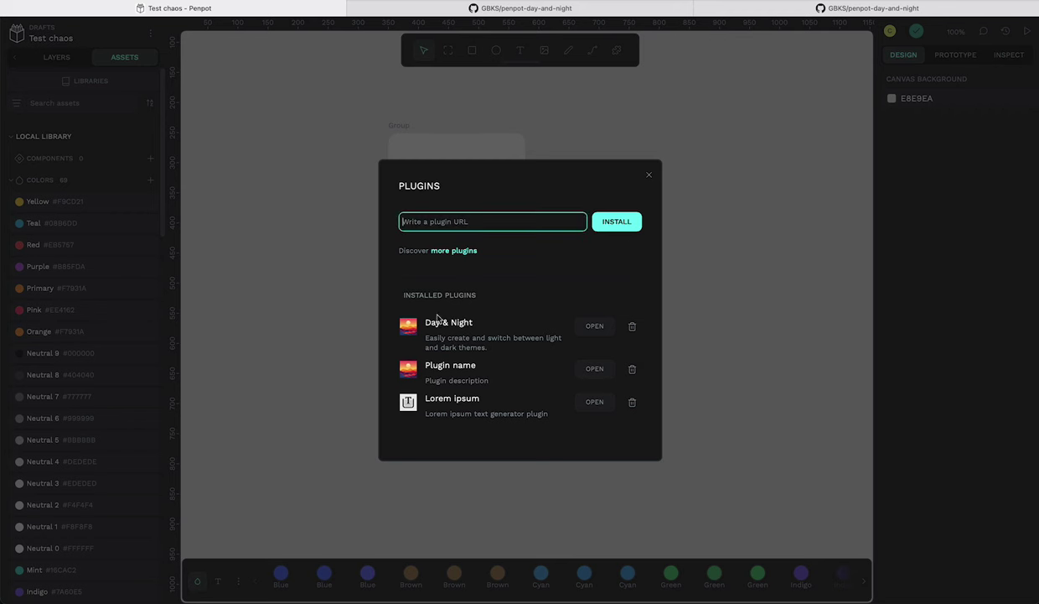
pyautogui.moveTo(417, 330); pyautogui.dragTo(506, 354)
pyautogui.moveTo(418, 373); pyautogui.dragTo(490, 380)
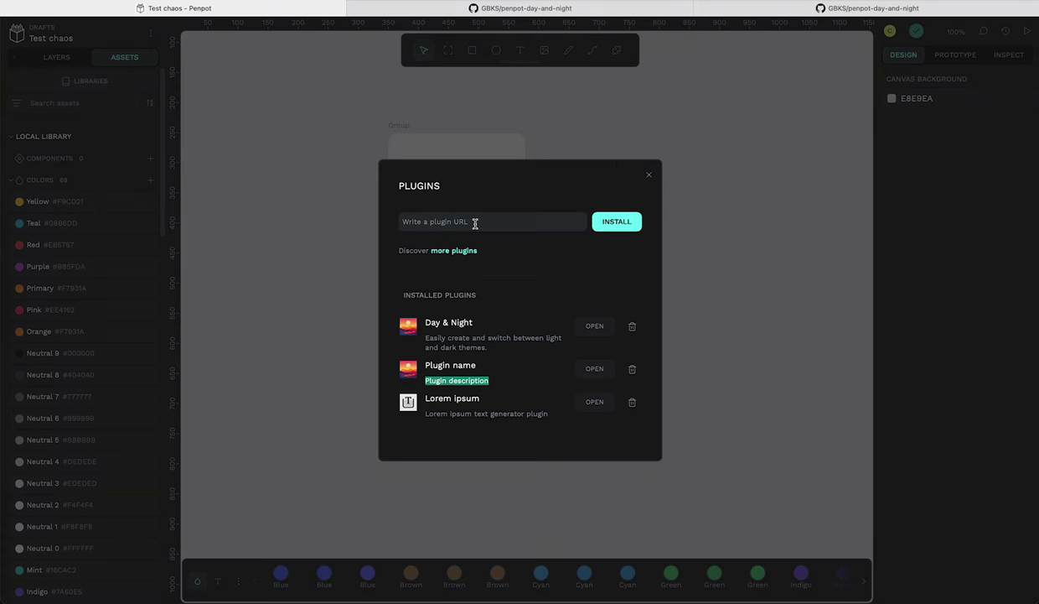
pyautogui.click(402, 222)
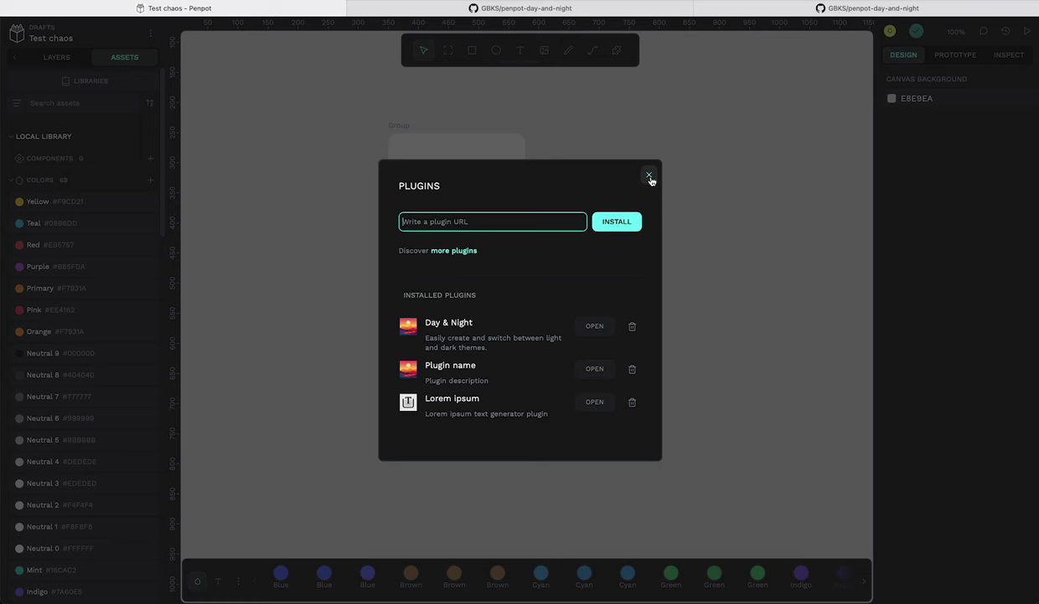
pyautogui.click(649, 177)
pyautogui.scroll(2, 642, 195)
pyautogui.hscroll(-1, 642, 195)
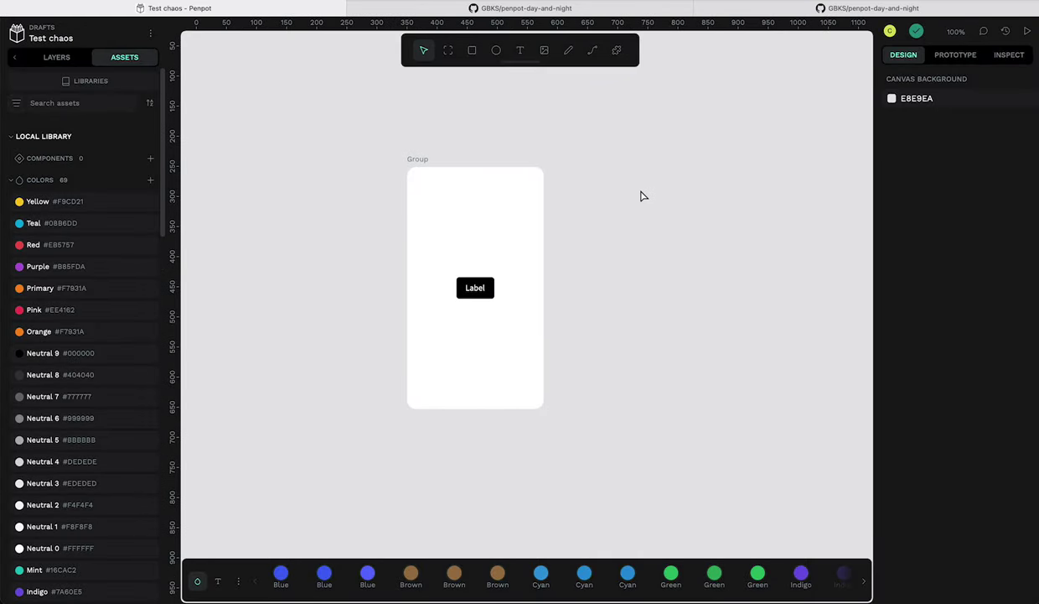